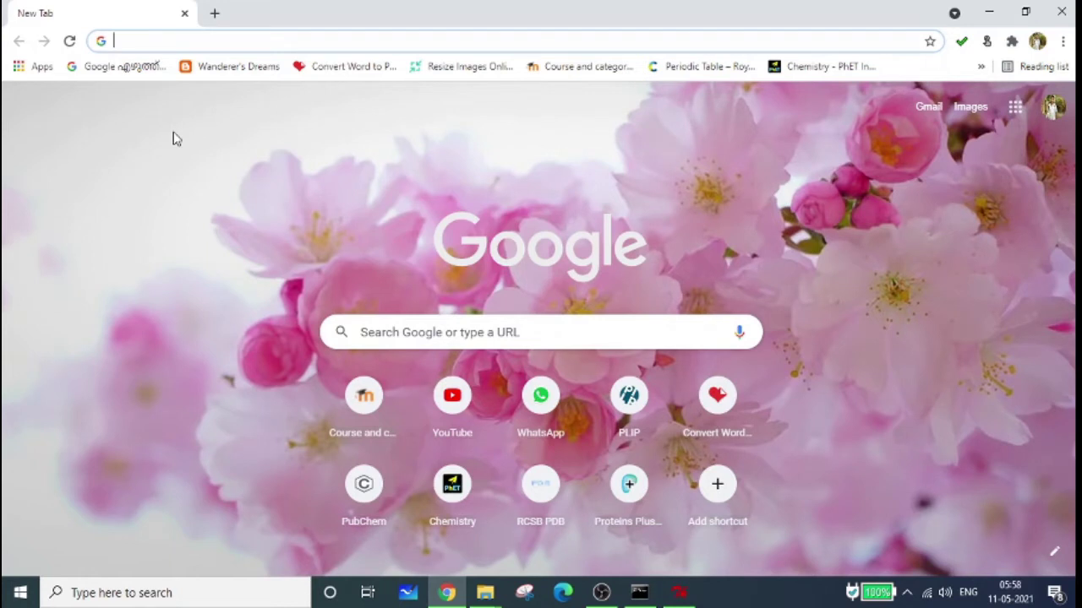
Step: Search the web for "pdb database" and open the RCSB PDB homepage from the results
click(154, 49)
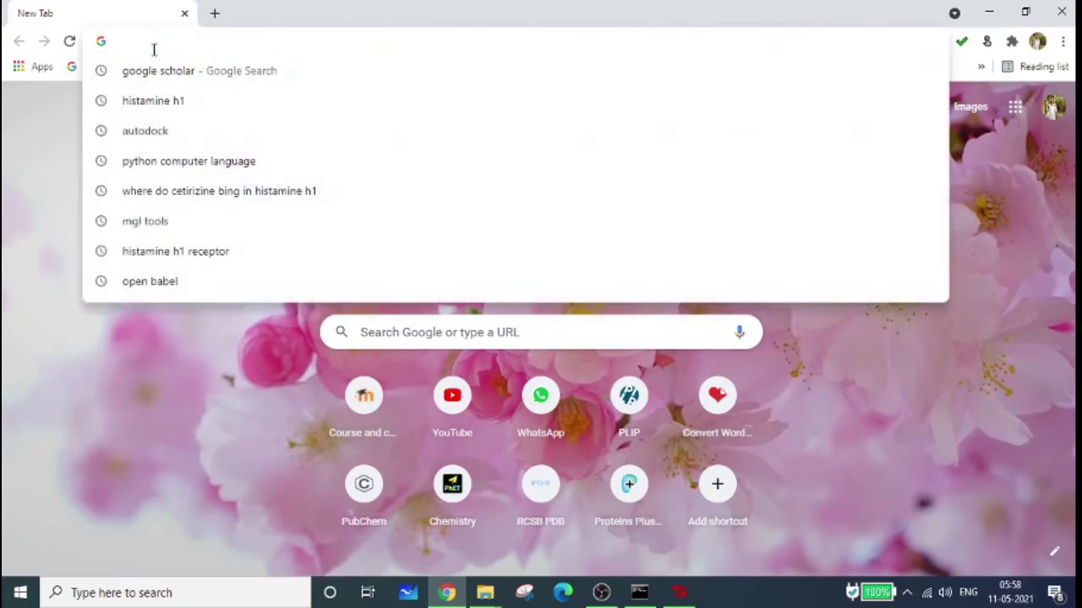
text(PDB)
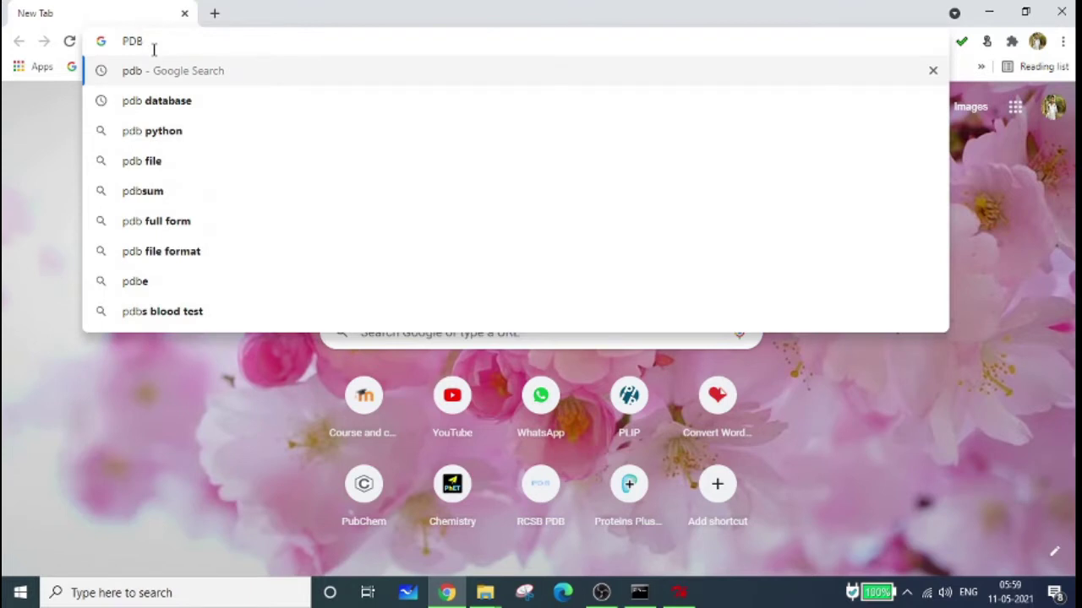
click(160, 100)
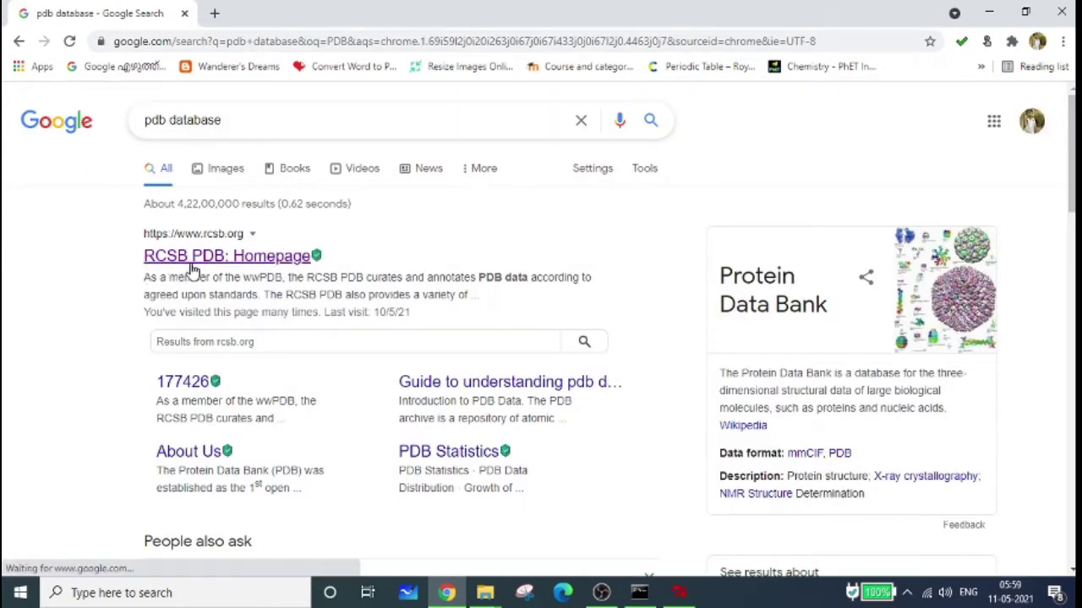
click(234, 269)
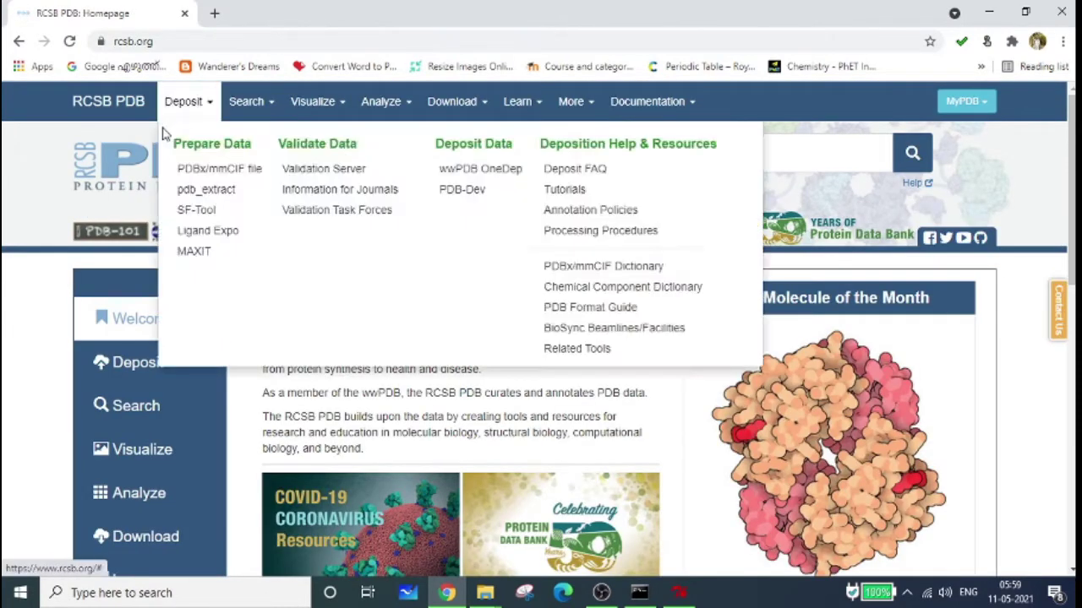
Step: Search the Protein Data Bank for "Histamine H1" and pick the suggested UniProt molecule name Histamine H1 receptor
scroll(668, 326, down, 4)
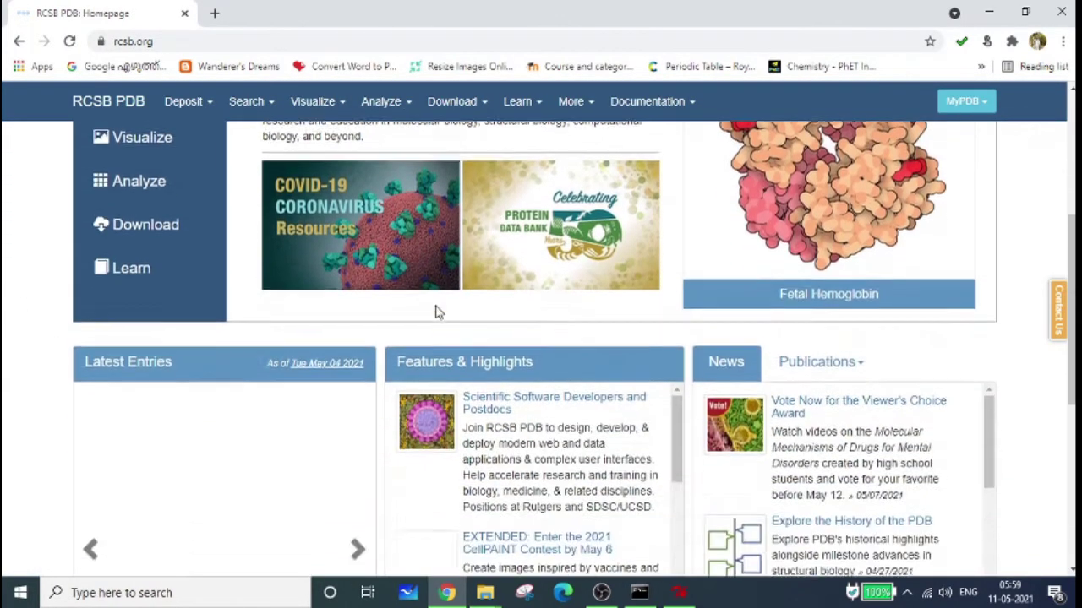
scroll(89, 414, down, 2)
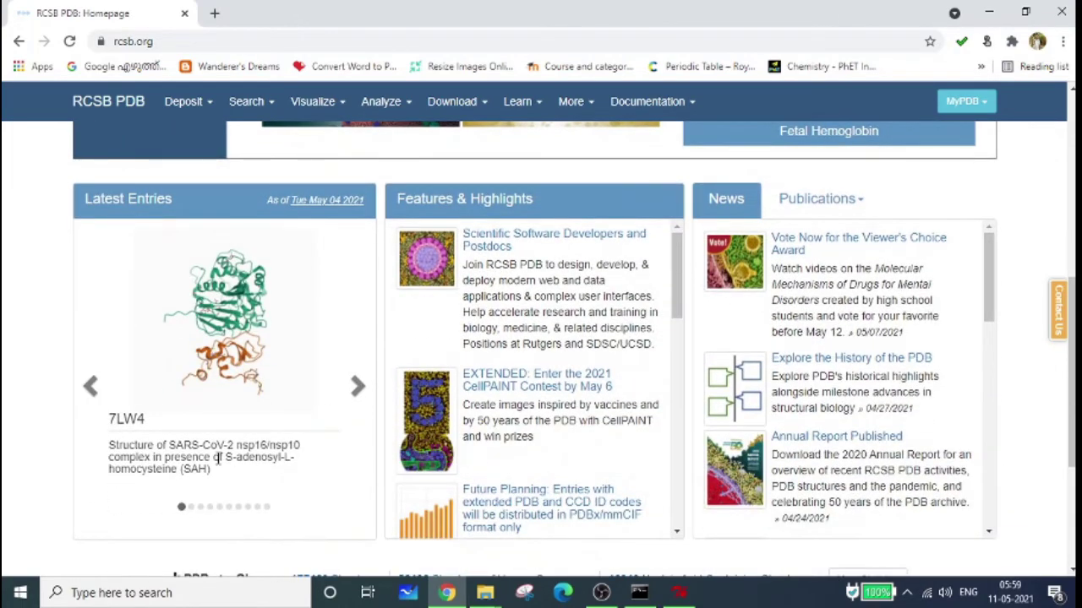
scroll(45, 439, up, 2)
scroll(45, 439, up, 4)
scroll(820, 329, down, 2)
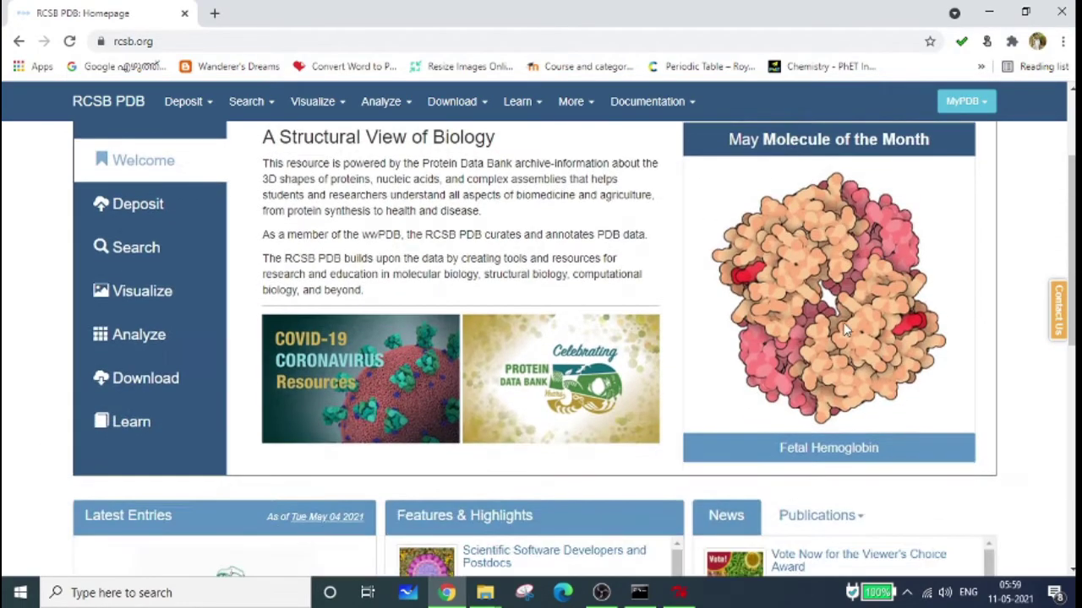
scroll(845, 448, up, 2)
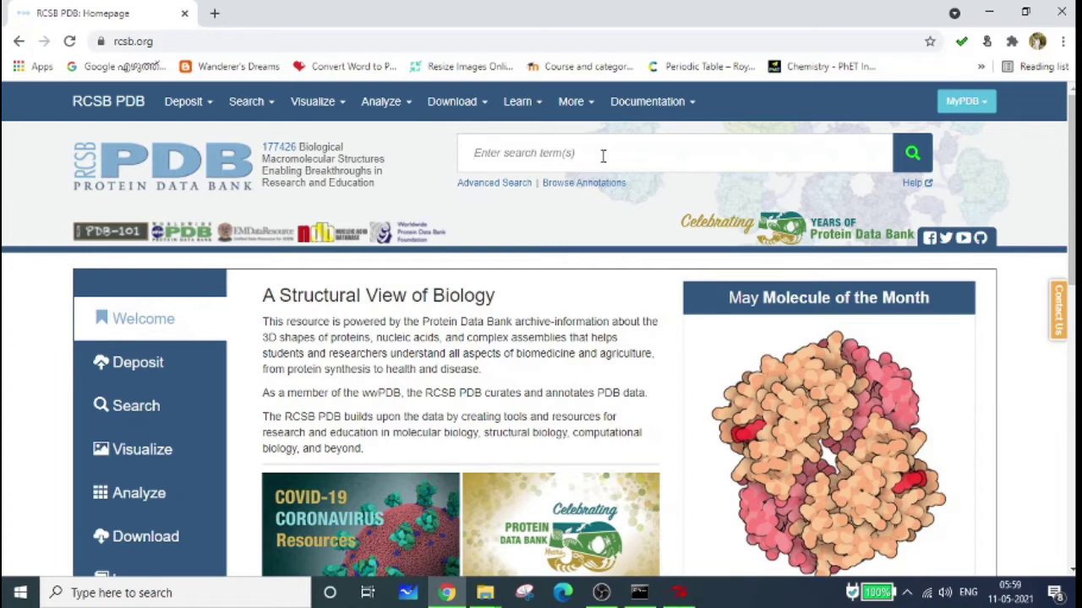
text(Histamin)
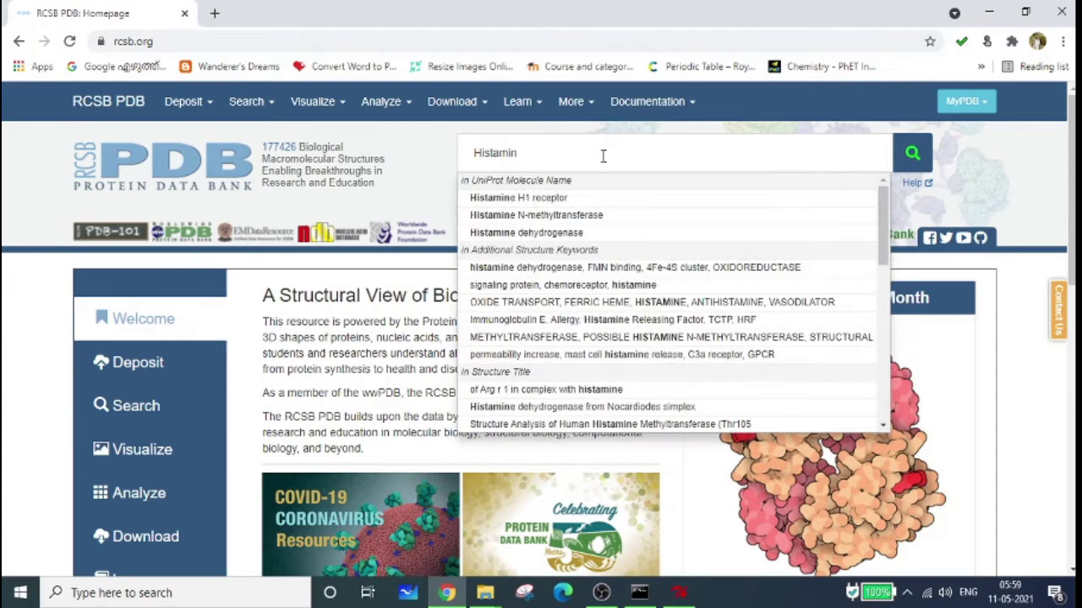
text(e H1)
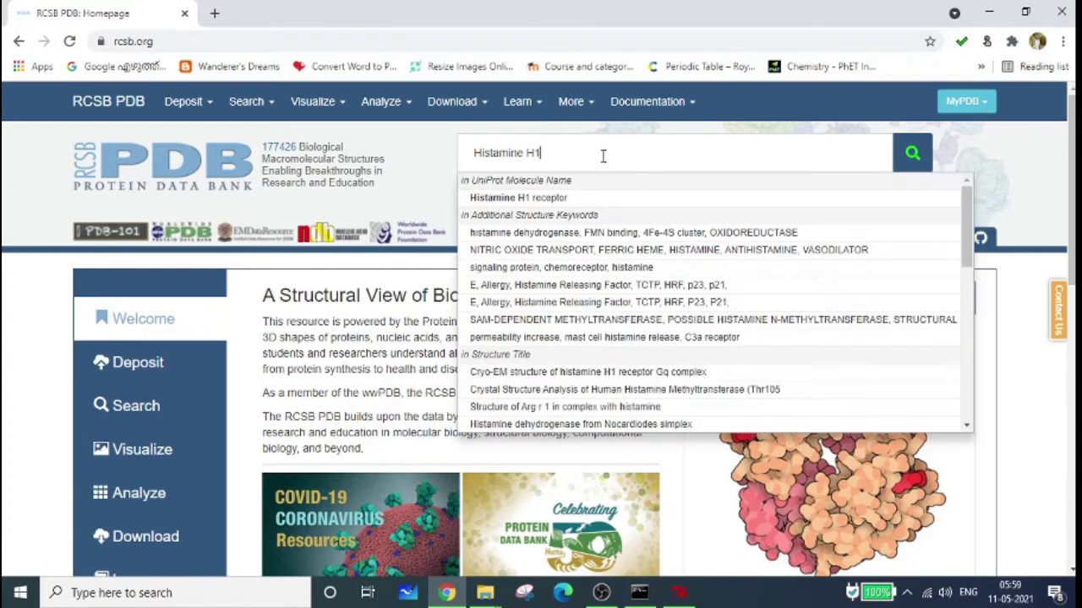
key(Down)
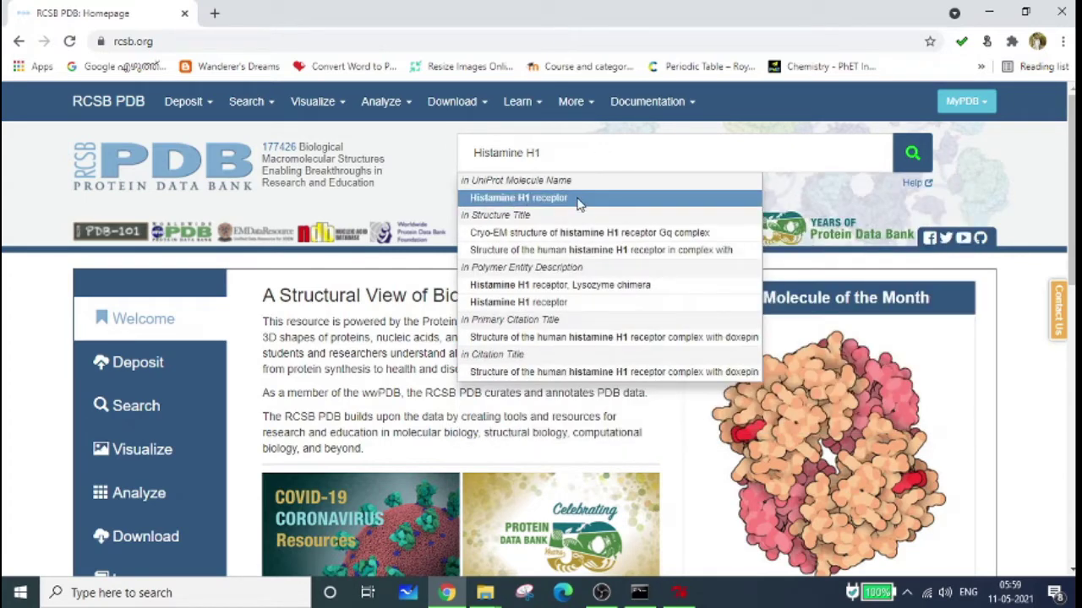
click(580, 203)
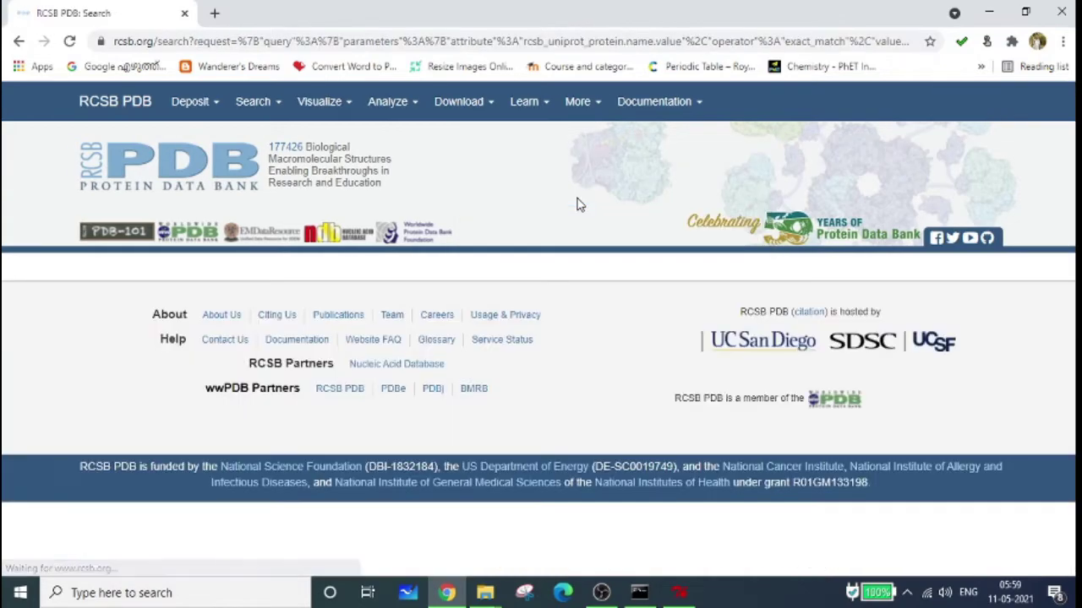
Step: Compare the 7DFL and 3RZE search results and open the 7DFL histamine H1 receptor Gq complex entry
scroll(353, 252, down, 6)
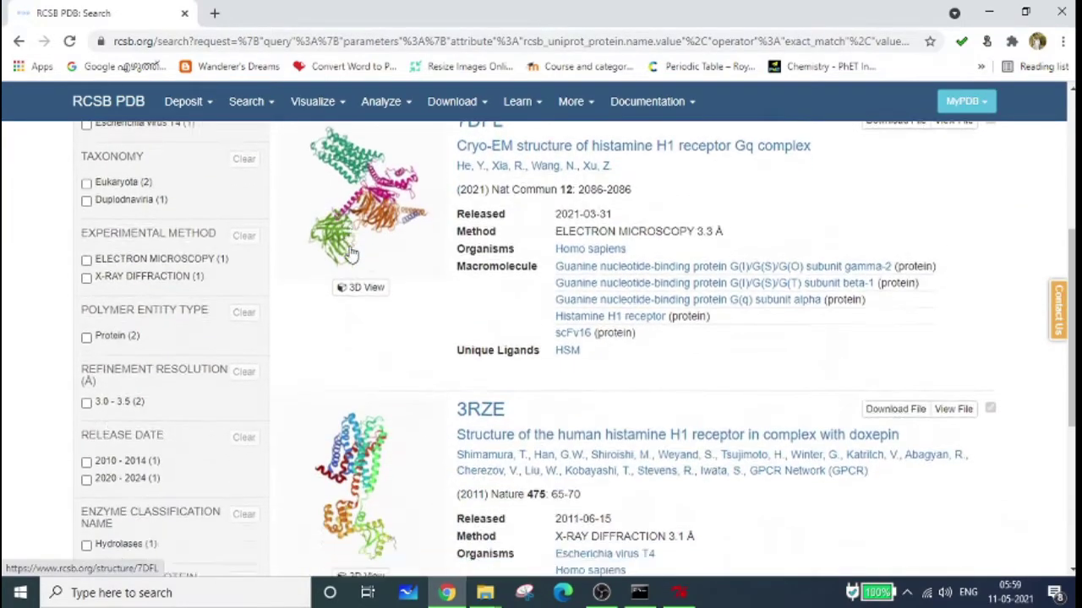
scroll(353, 252, up, 5)
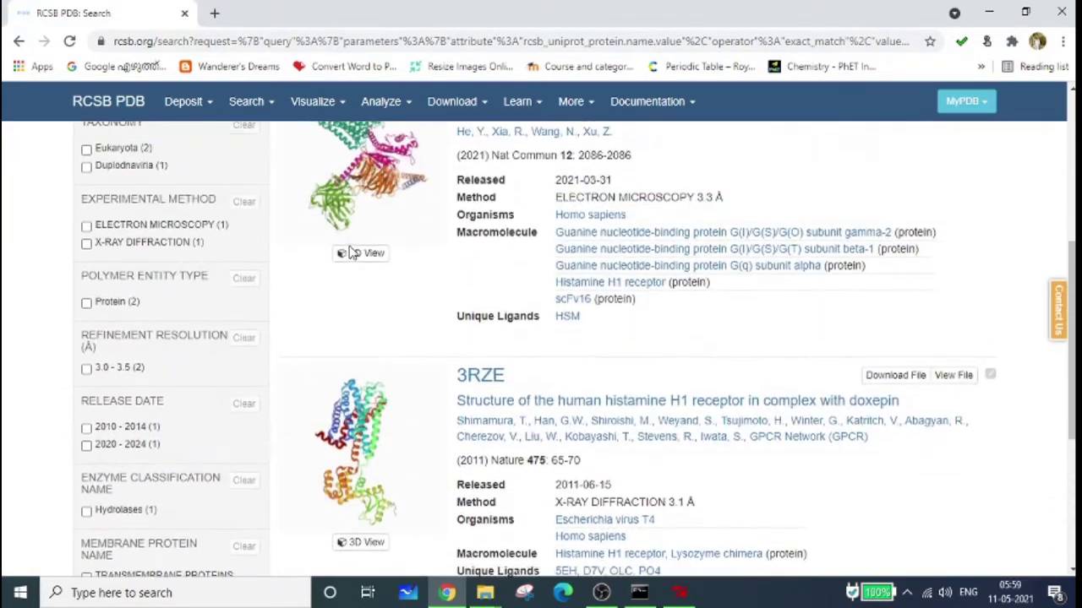
scroll(568, 224, down, 2)
scroll(449, 357, up, 2)
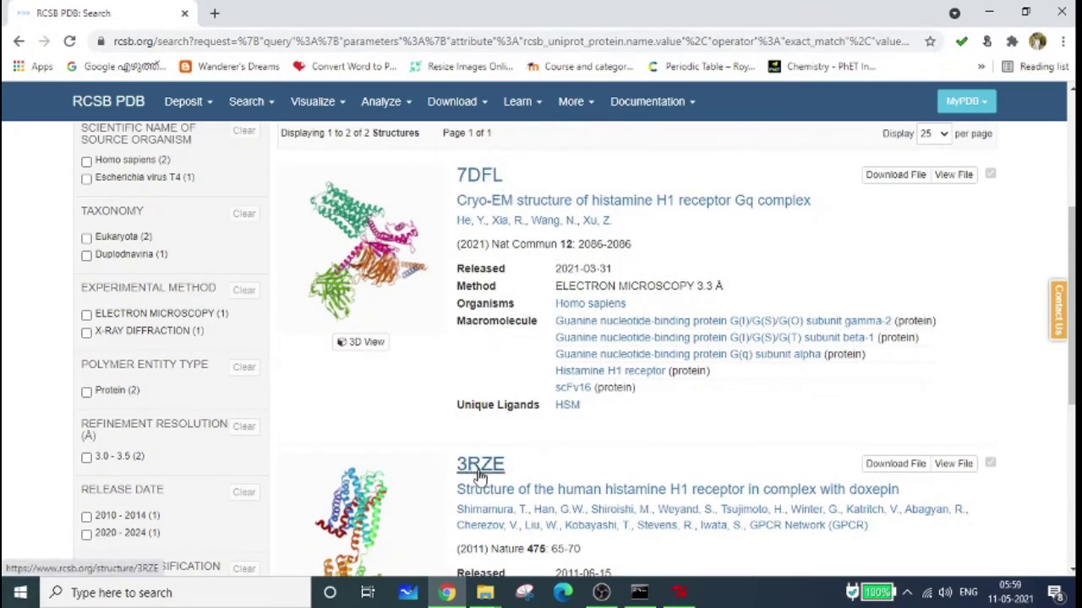
scroll(503, 465, down, 1)
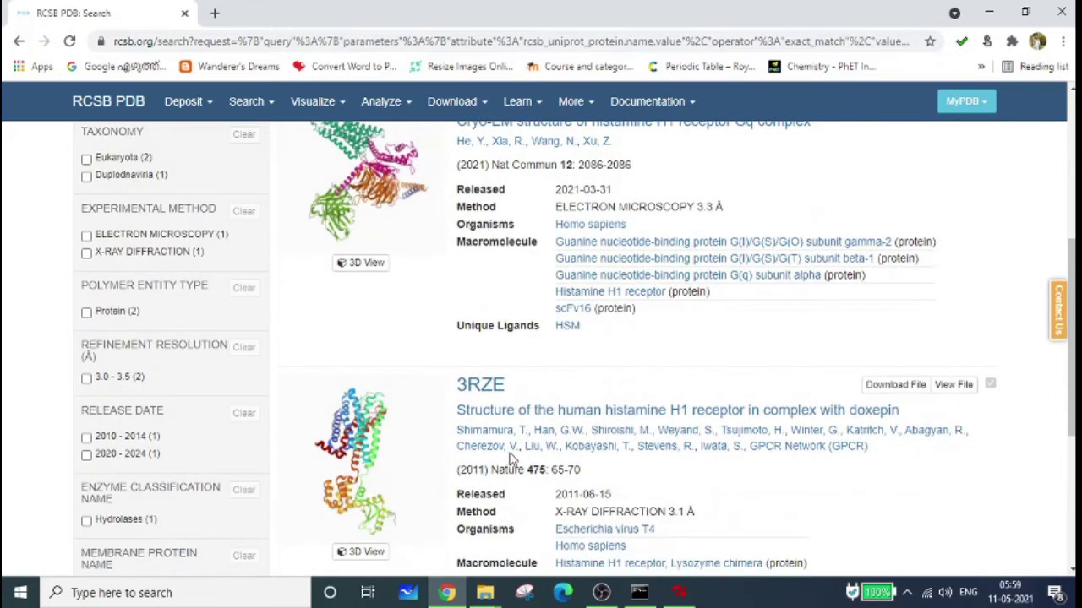
scroll(511, 457, up, 1)
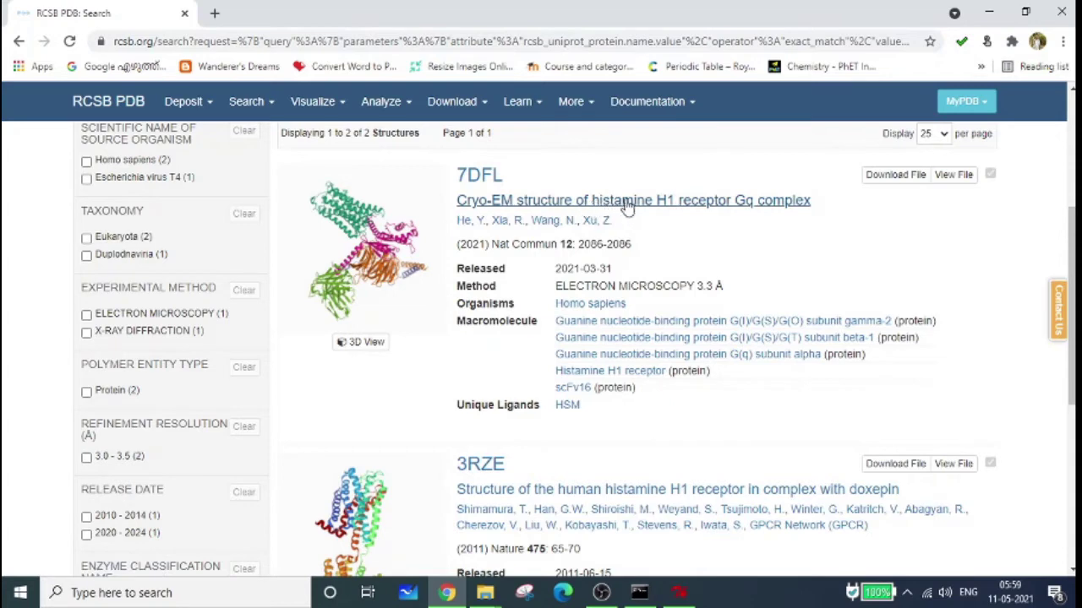
scroll(788, 217, down, 1)
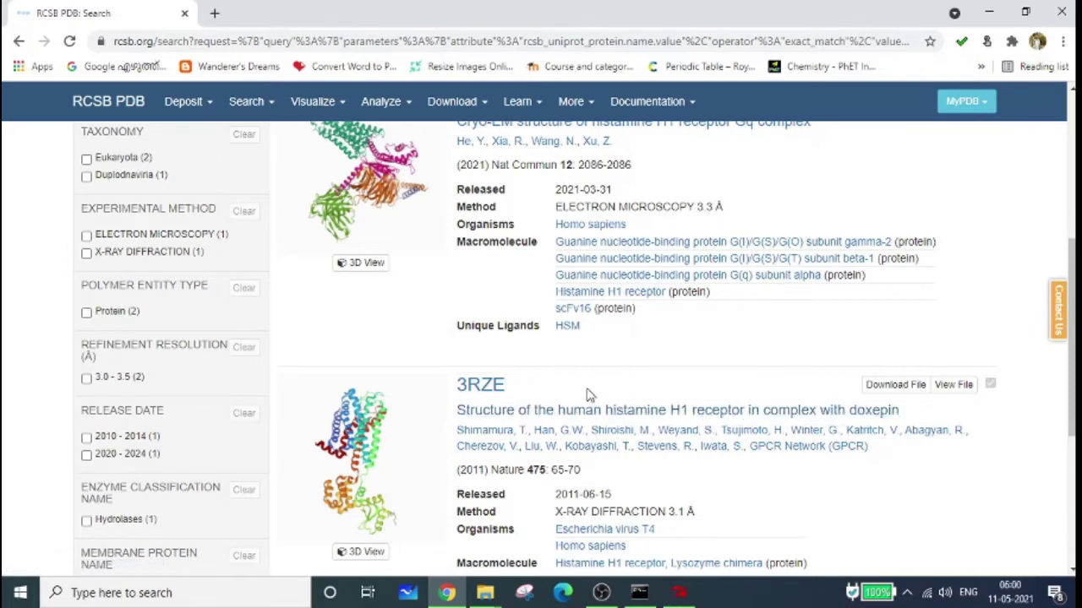
scroll(570, 378, up, 2)
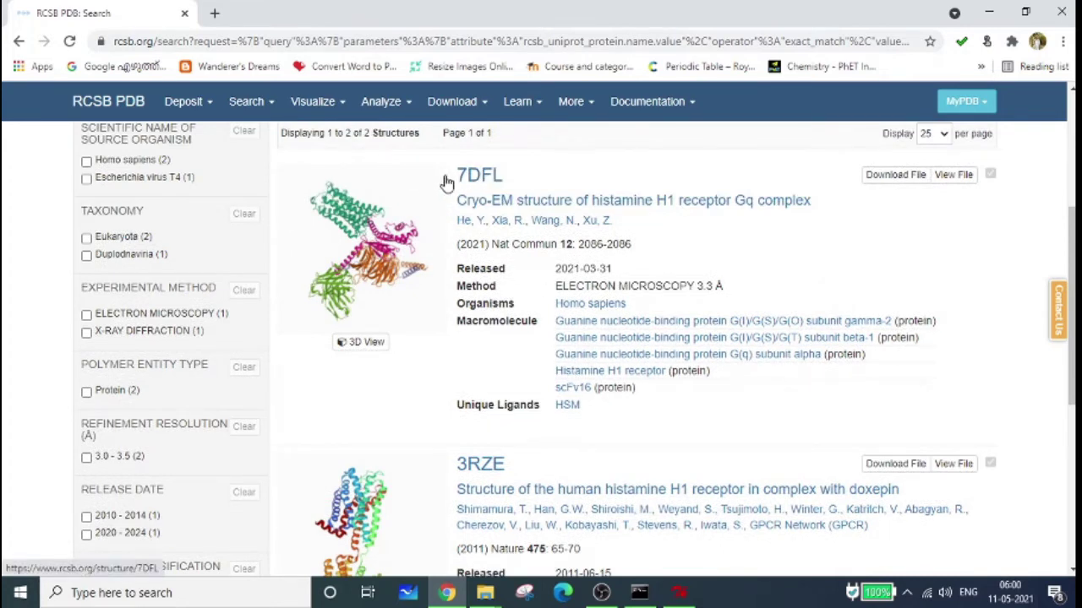
click(484, 182)
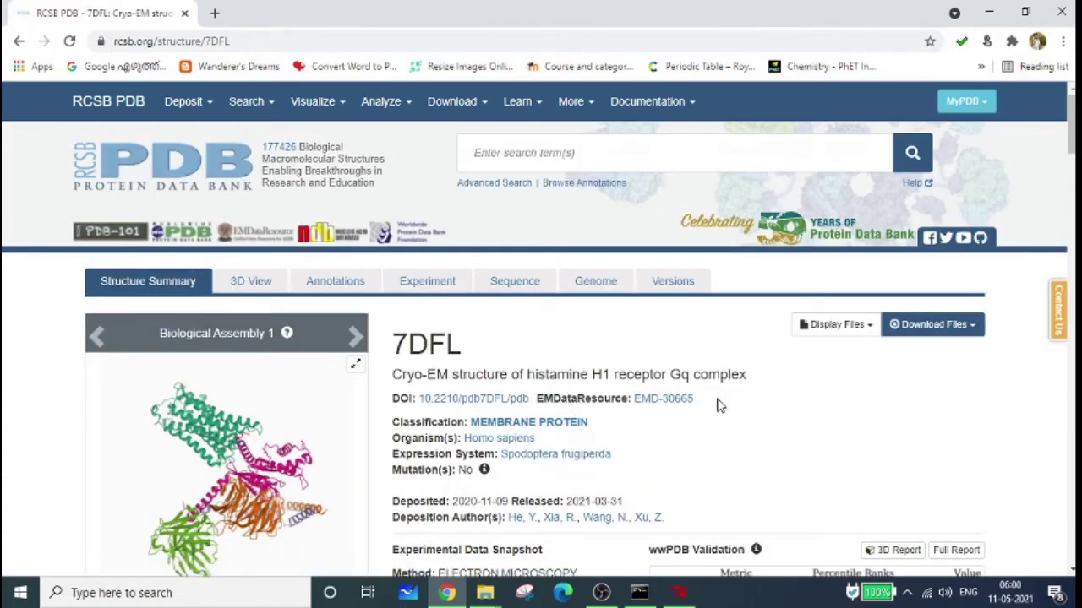
Step: Examine the 7DFL structure summary, including its experimental data, validation, literature and macromolecule sections
scroll(278, 379, down, 2)
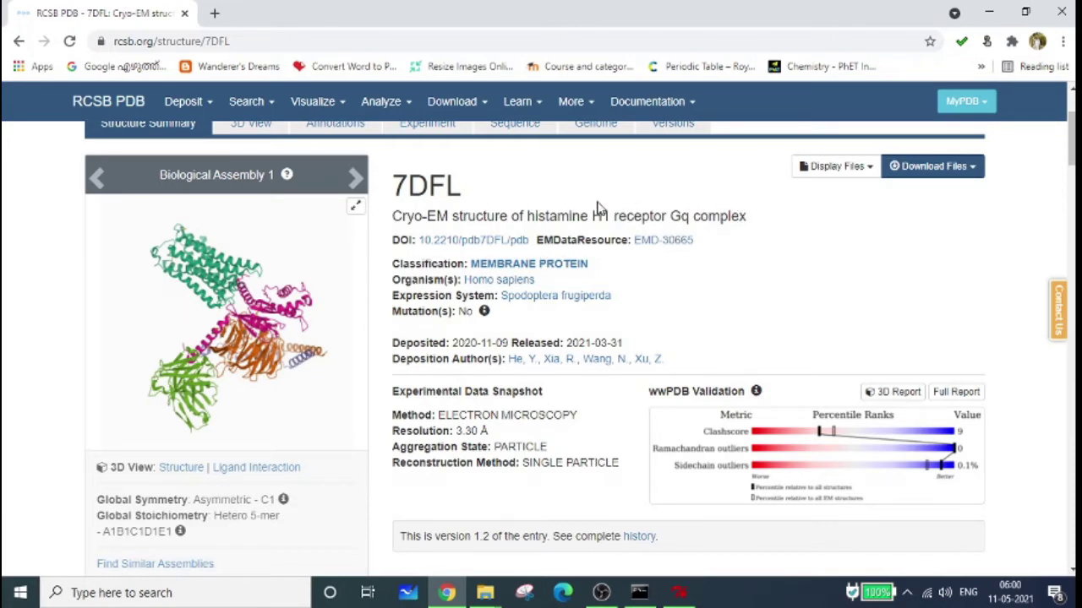
scroll(585, 207, down, 5)
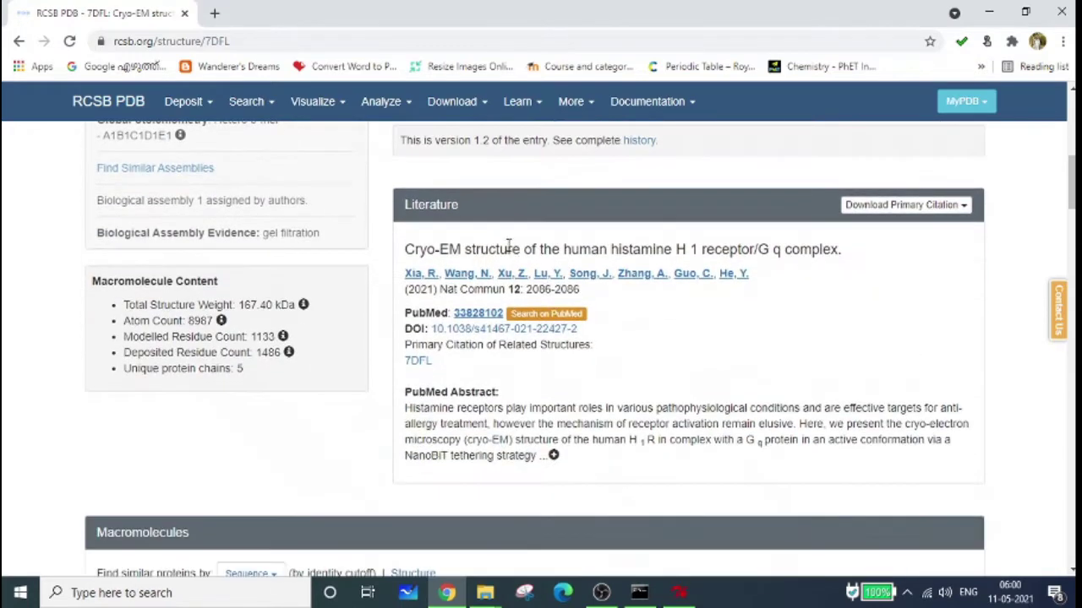
scroll(279, 295, up, 4)
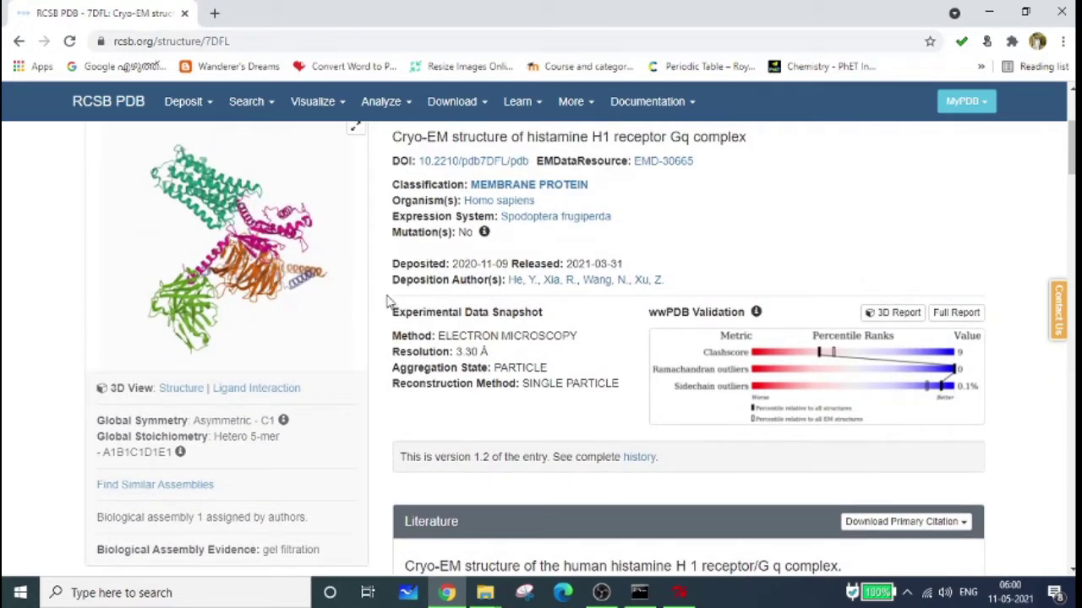
scroll(387, 300, down, 8)
scroll(156, 224, down, 1)
scroll(156, 224, up, 2)
scroll(152, 254, down, 3)
scroll(152, 260, down, 6)
scroll(177, 279, up, 1)
scroll(186, 283, up, 10)
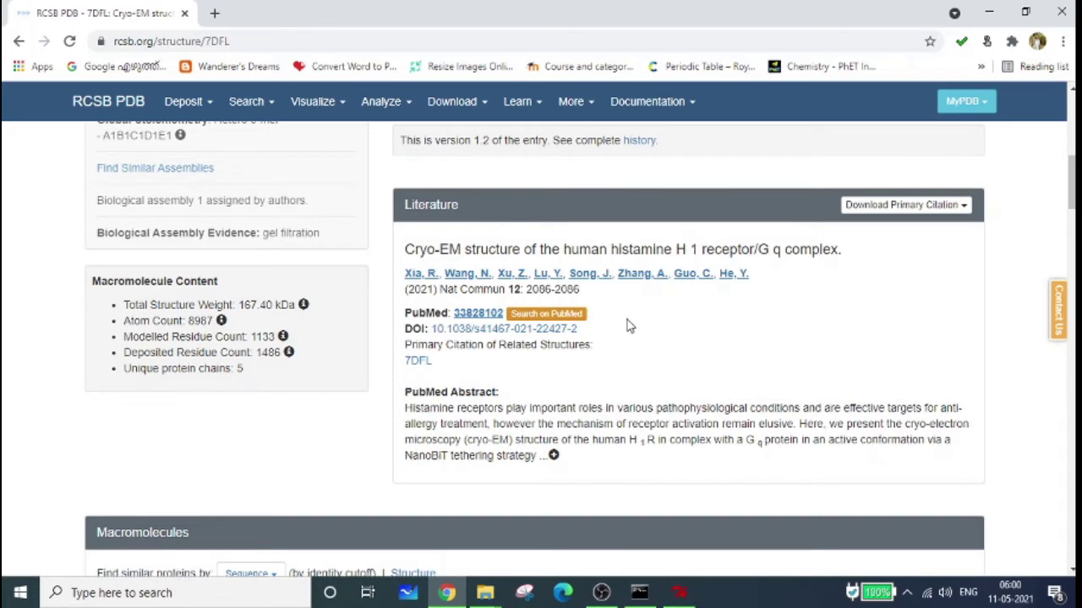
scroll(561, 304, up, 2)
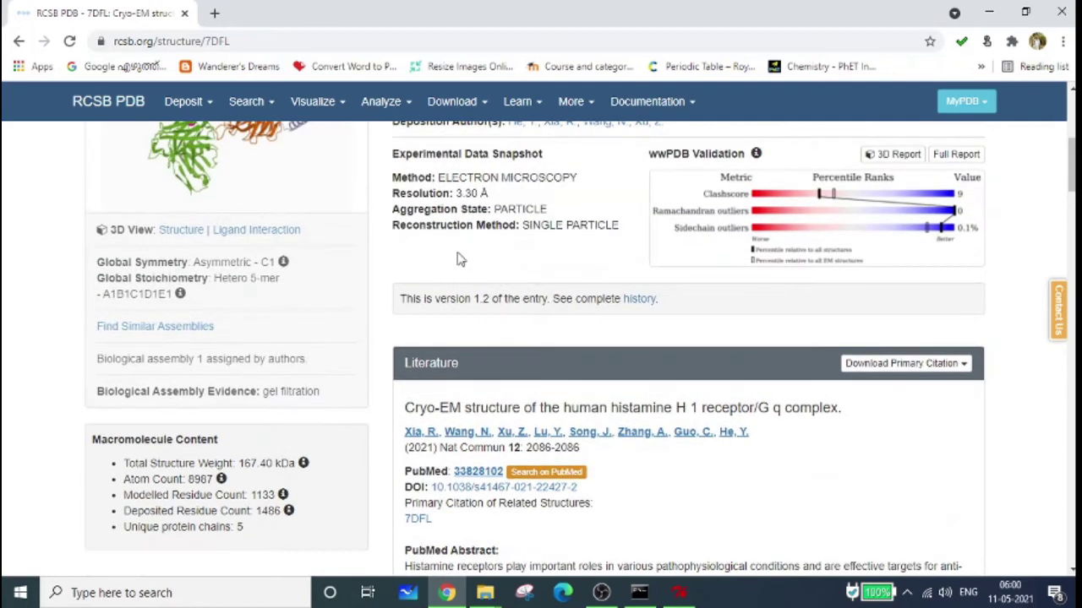
scroll(460, 259, up, 5)
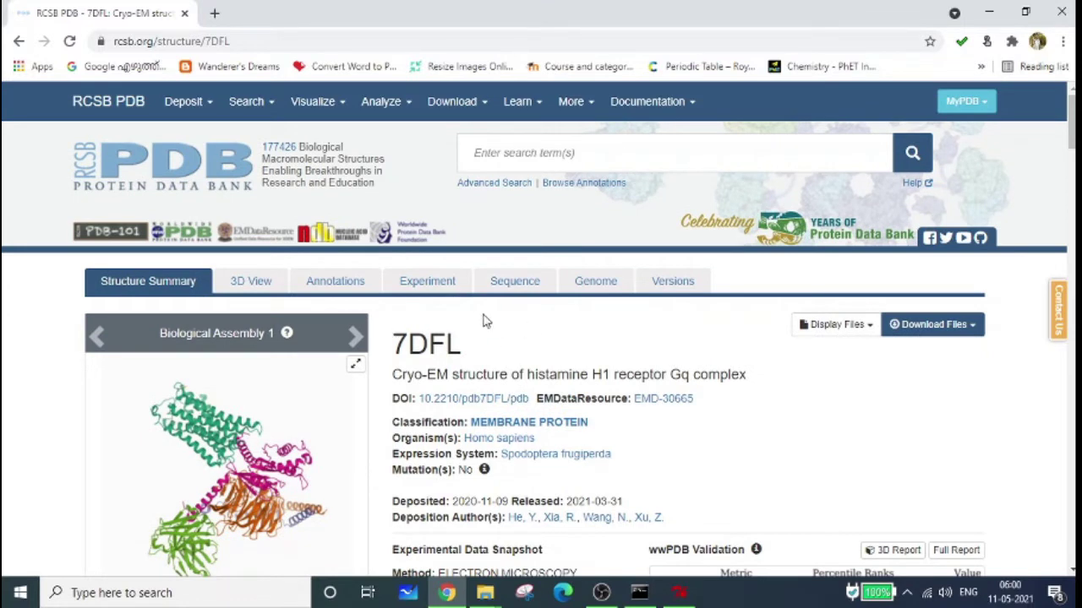
Step: Download the 7DFL structure in PDB Format and show the downloaded 7dfl.pdb file in its folder
click(976, 329)
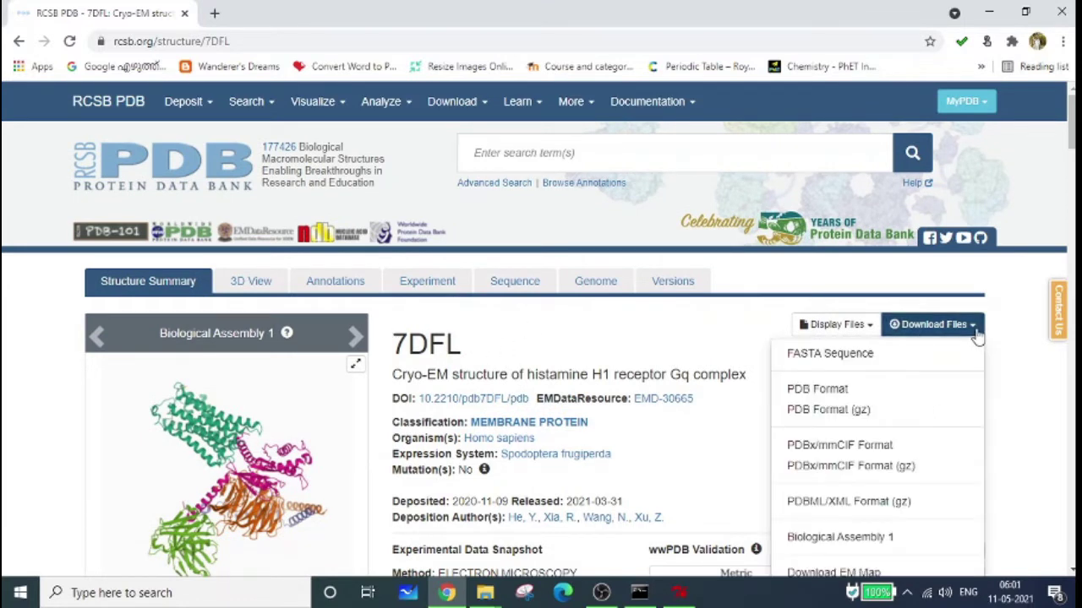
scroll(676, 329, down, 1)
scroll(663, 328, down, 1)
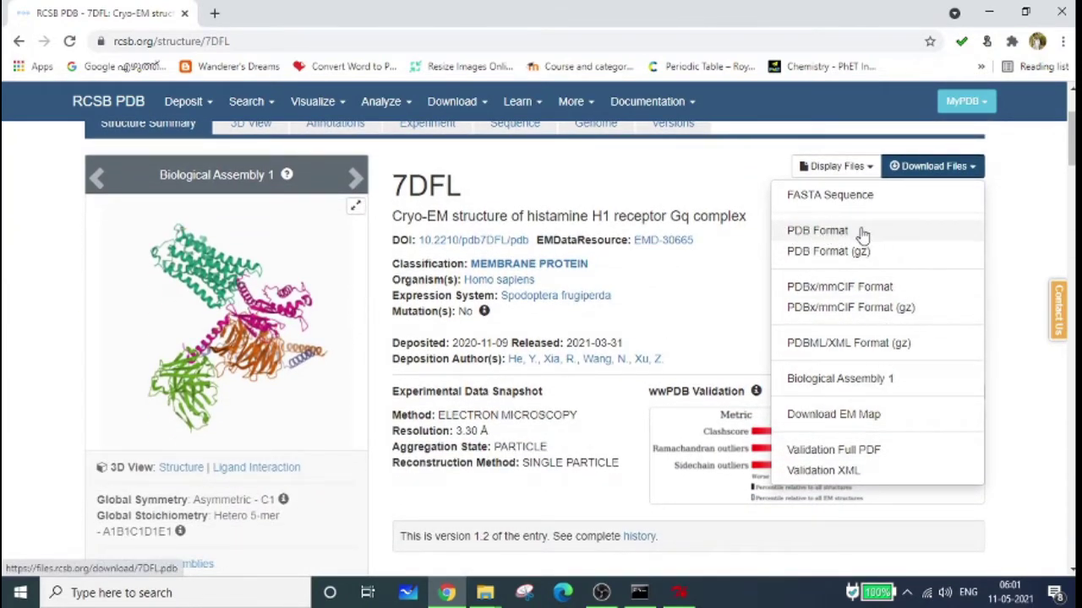
click(820, 237)
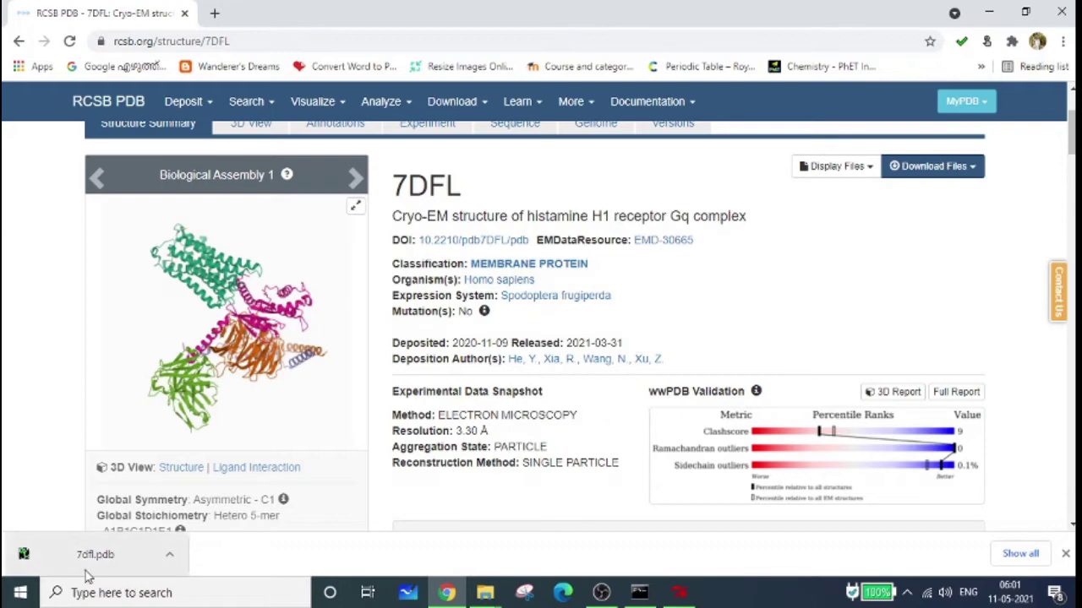
click(172, 559)
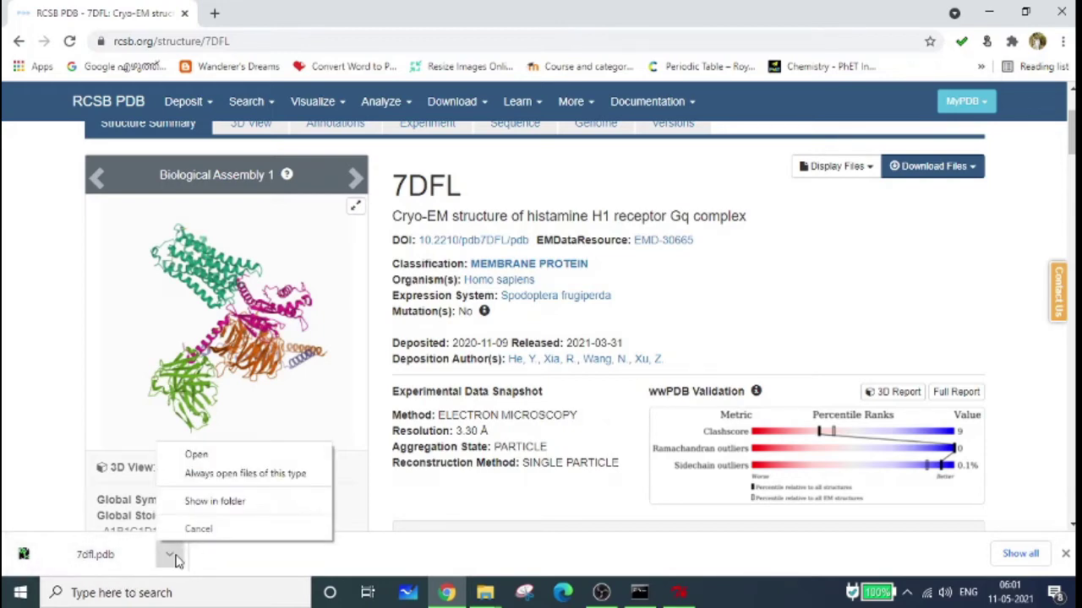
click(211, 501)
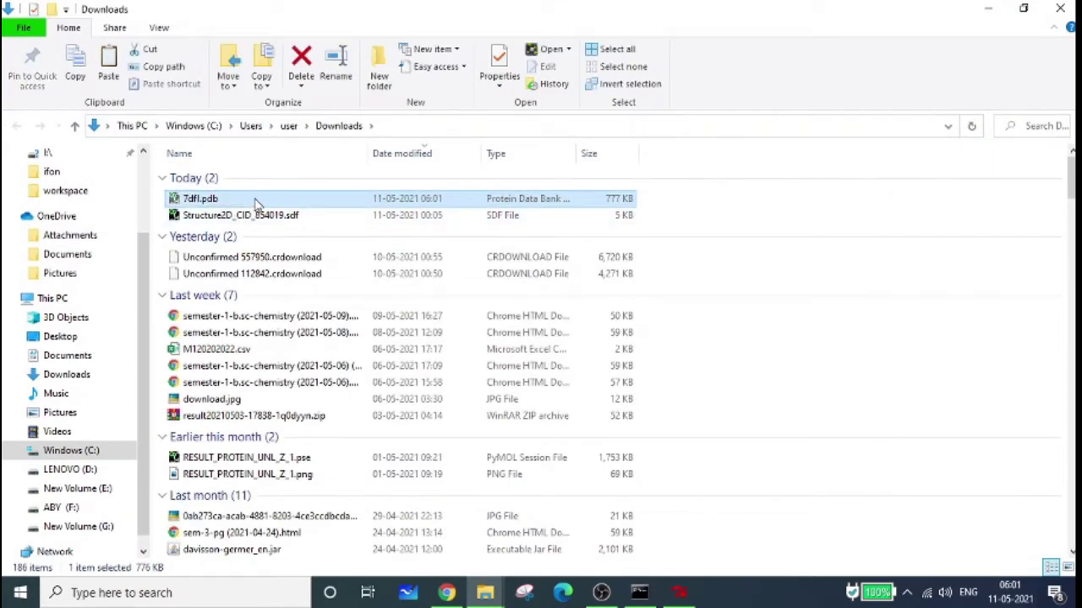
Step: Close the workspace and Downloads folder windows and minimise the browser to bring AutoDockTools into view
mouse_move(485, 592)
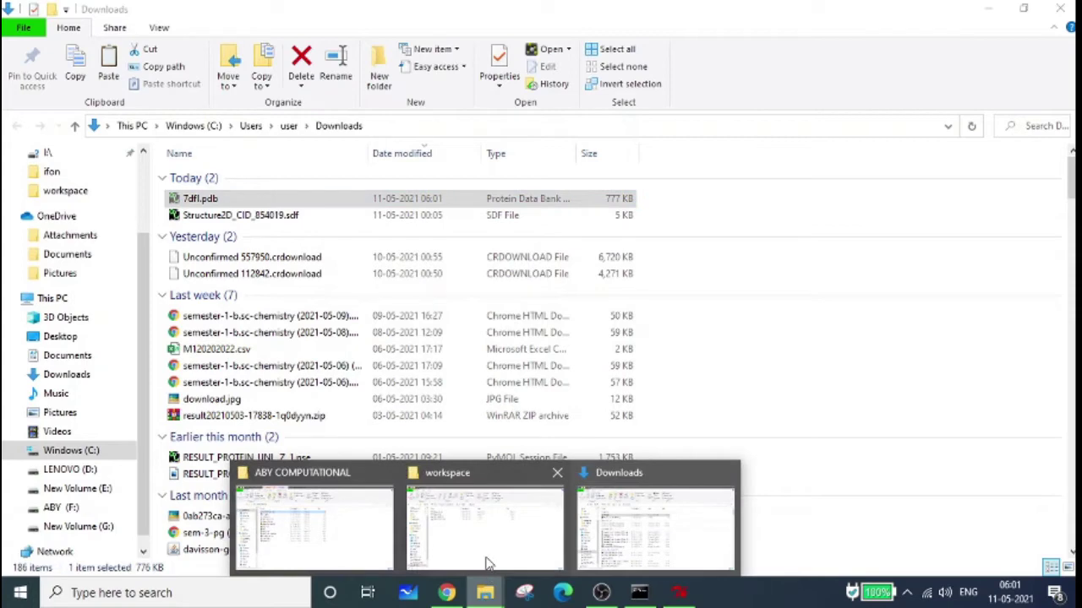
click(451, 525)
click(476, 595)
click(558, 474)
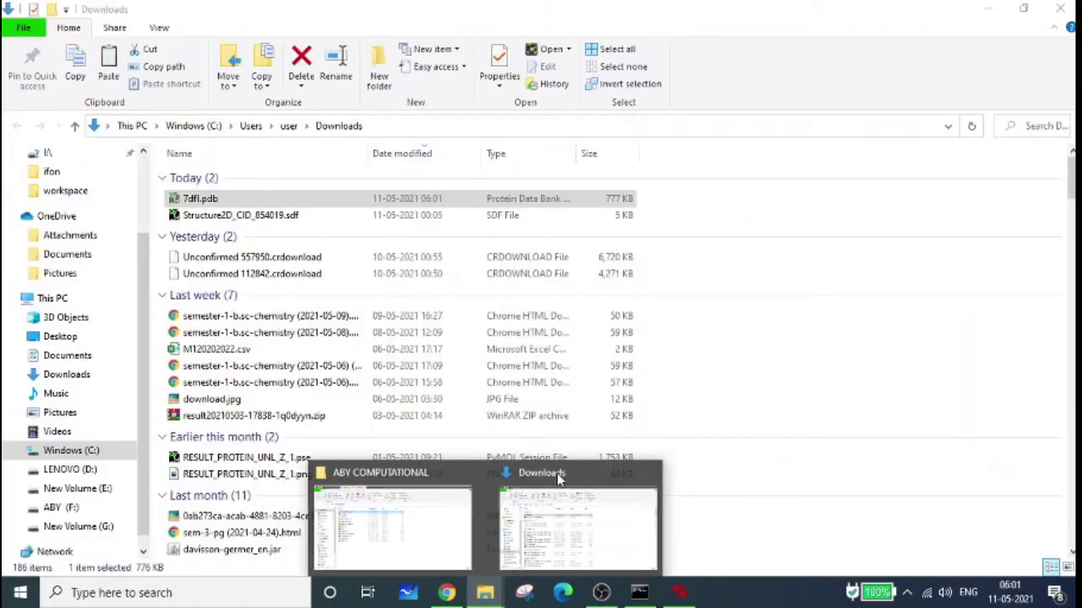
click(642, 475)
click(983, 10)
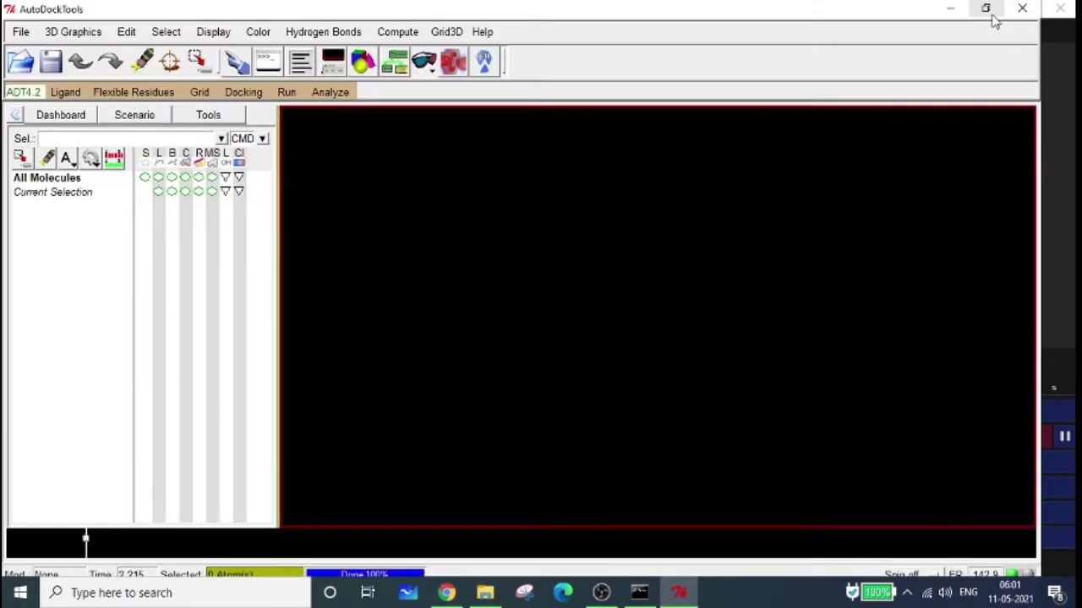
Step: Paste the copied 7dfl.pdb file into the workspace folder under F:, Computationalsoftwares, AutoDockTools
click(484, 593)
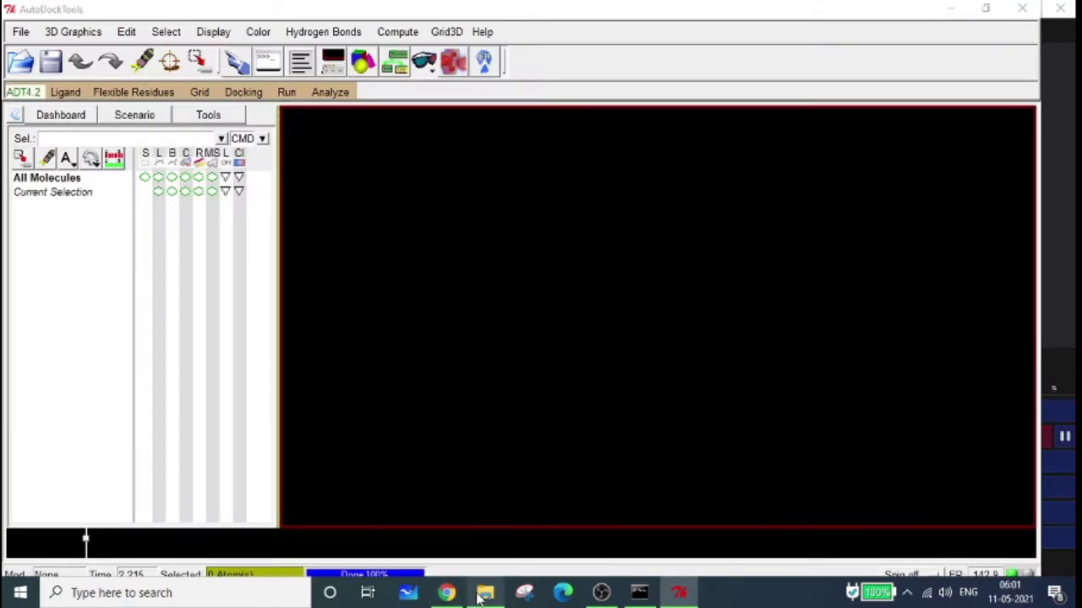
scroll(93, 499, down, 1)
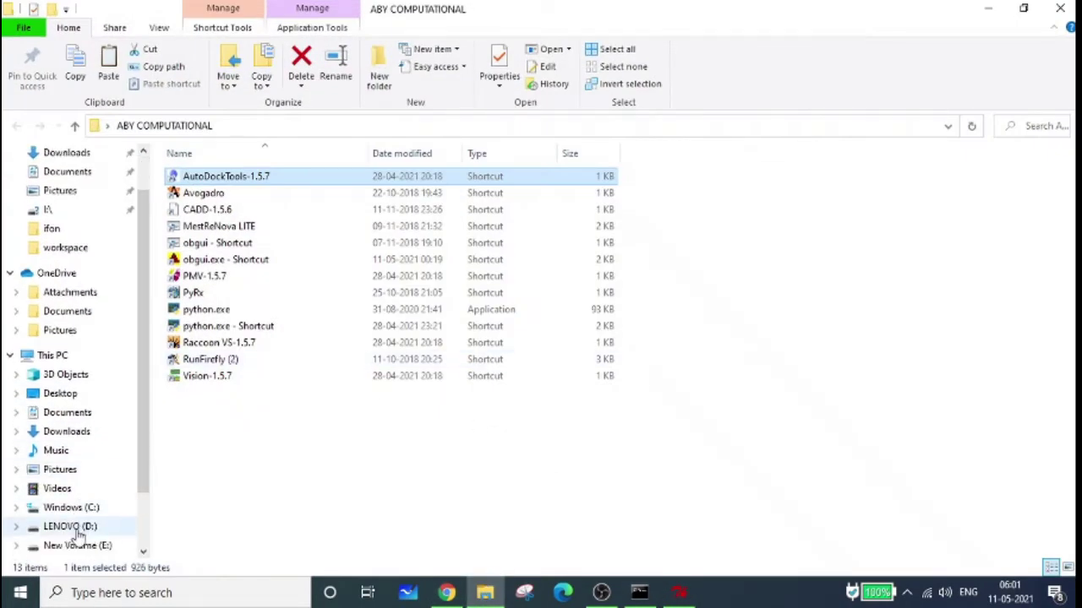
scroll(78, 519, down, 1)
click(73, 526)
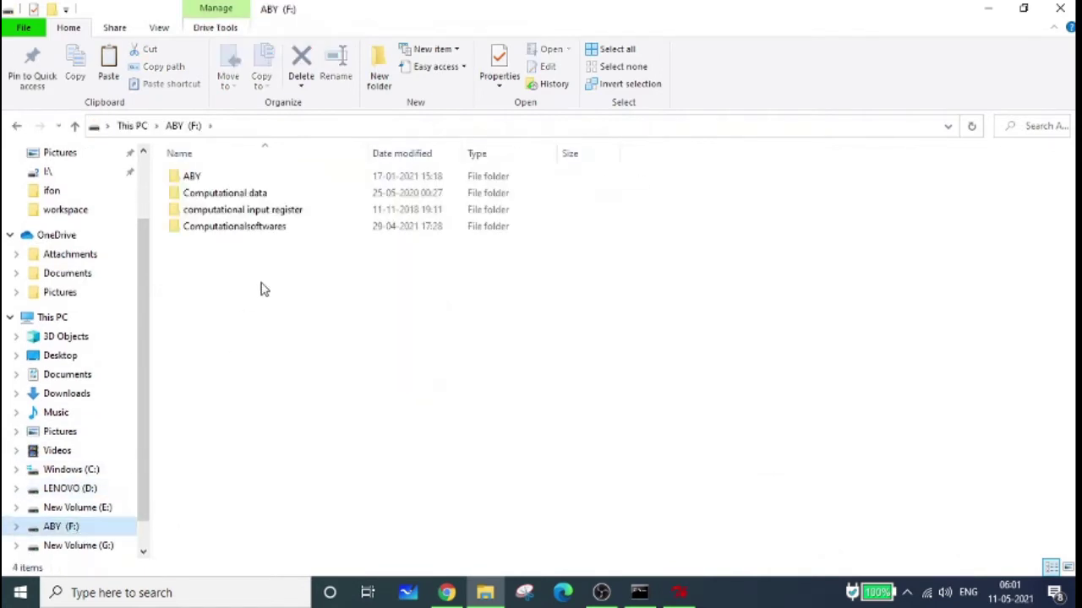
double_click(271, 228)
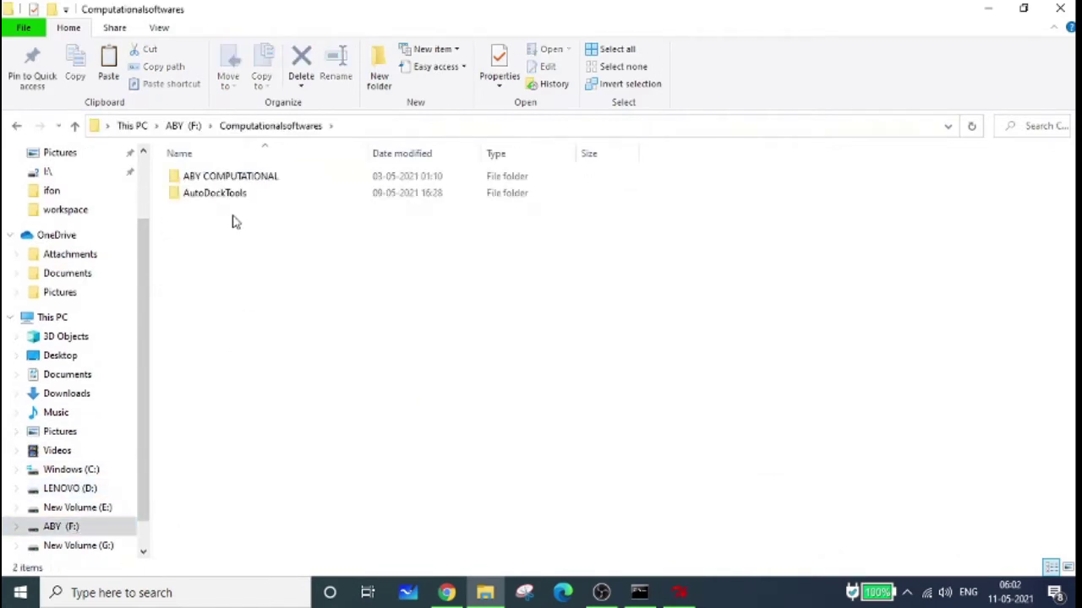
click(217, 194)
double_click(217, 195)
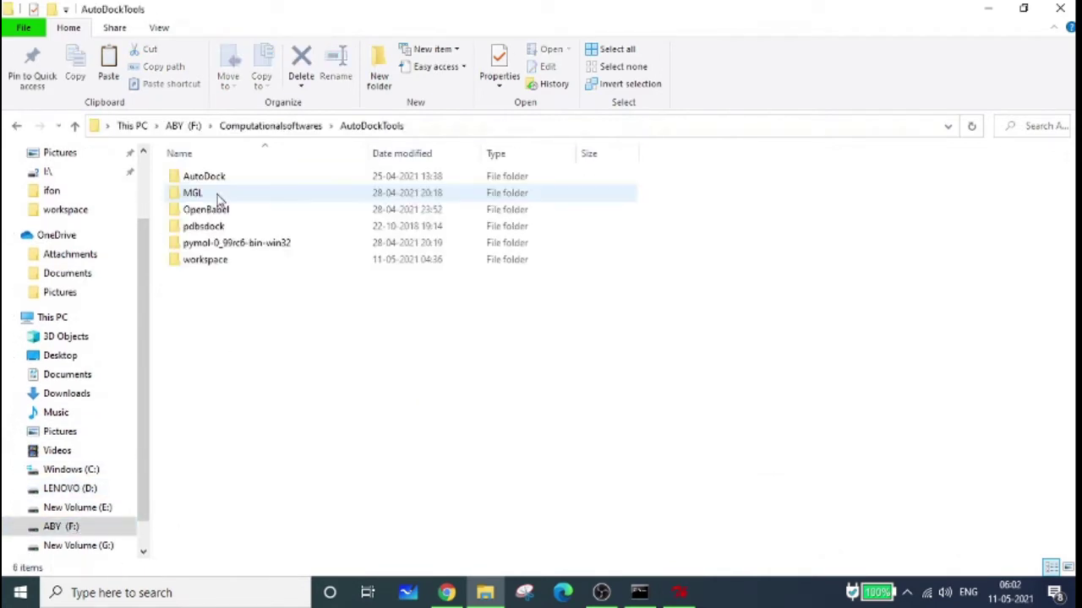
double_click(208, 262)
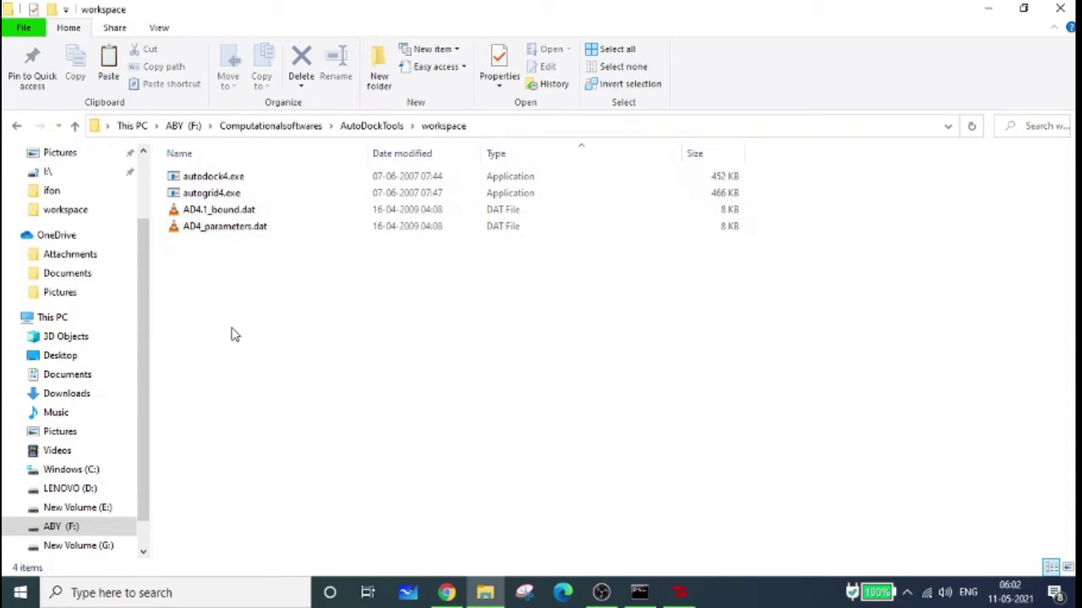
key(ctrl+v)
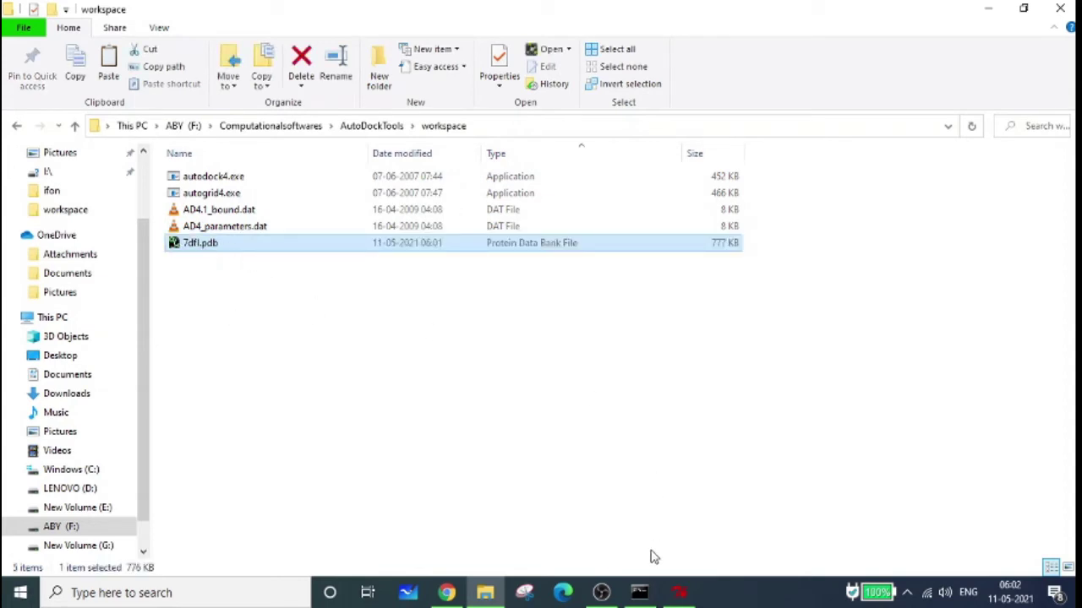
Step: Switch to Chrome, open PubChem in a new browser tab and search it for cetrizine
click(679, 592)
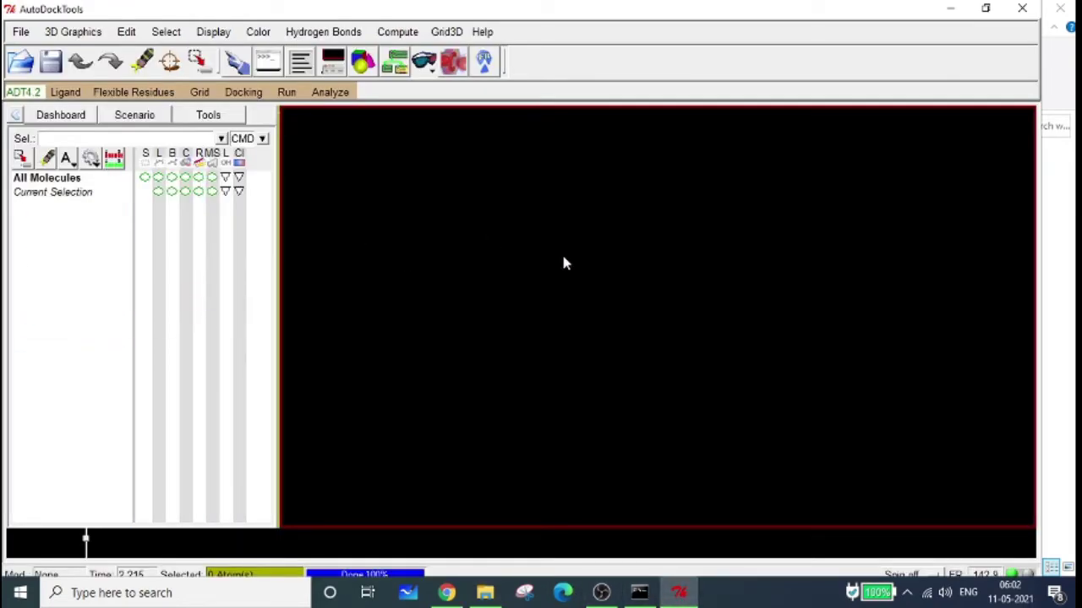
click(448, 592)
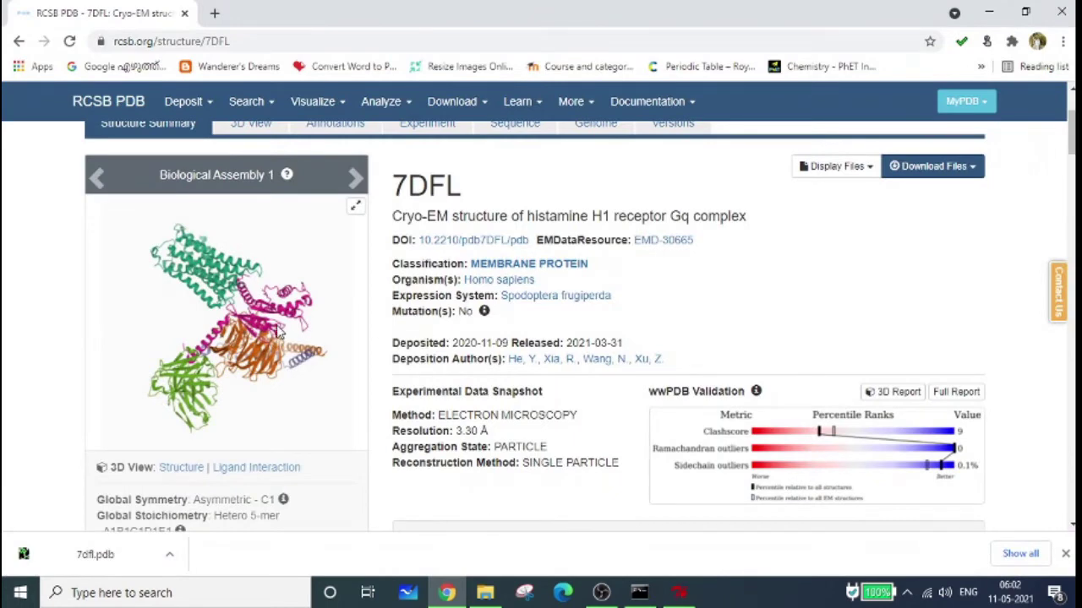
scroll(278, 332, up, 2)
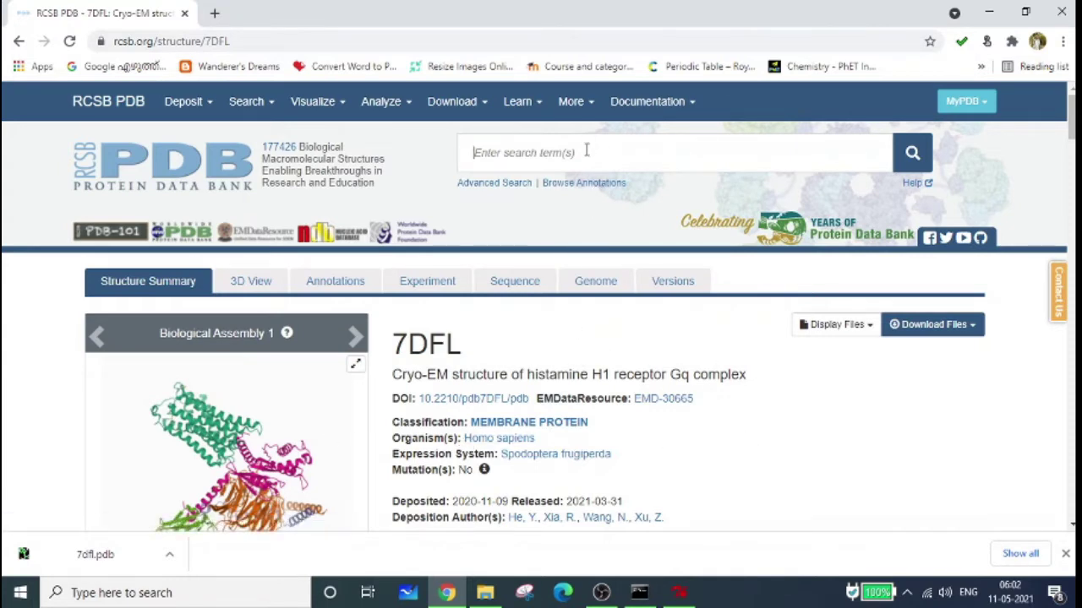
click(215, 15)
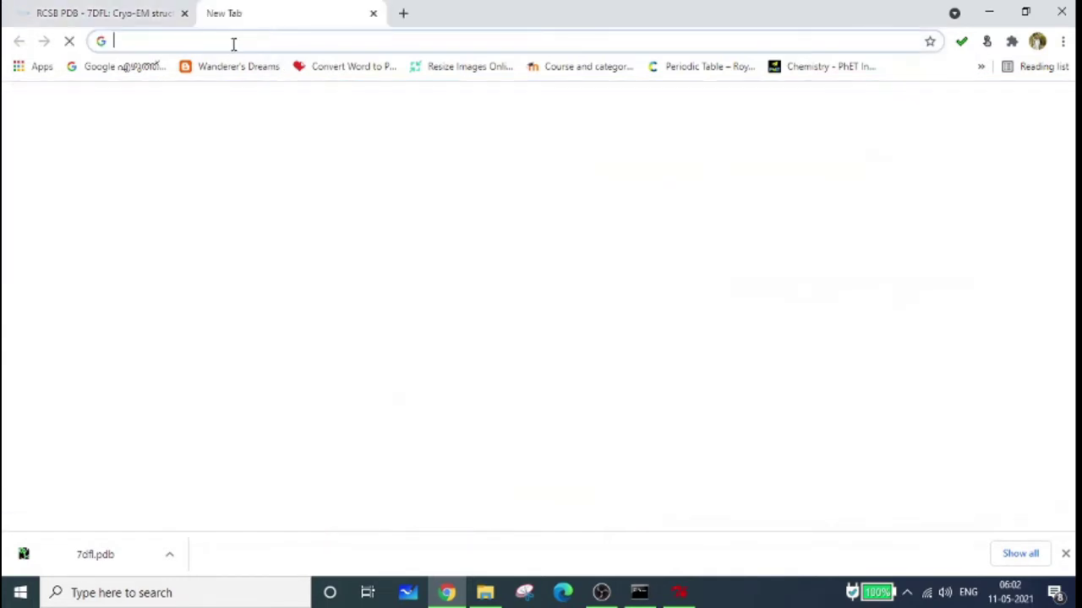
text(pubchem)
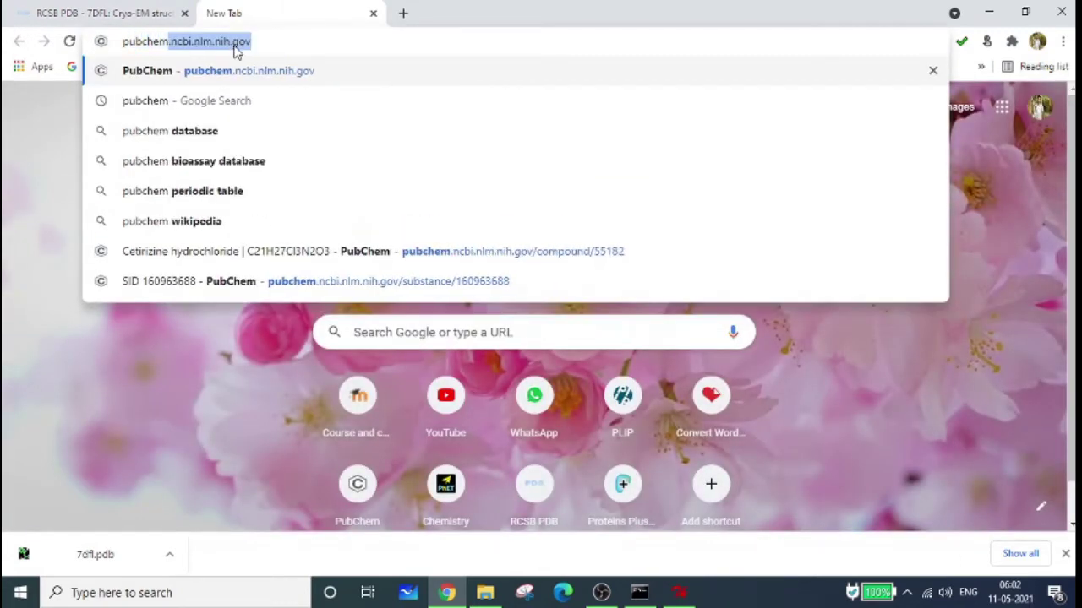
key(Return)
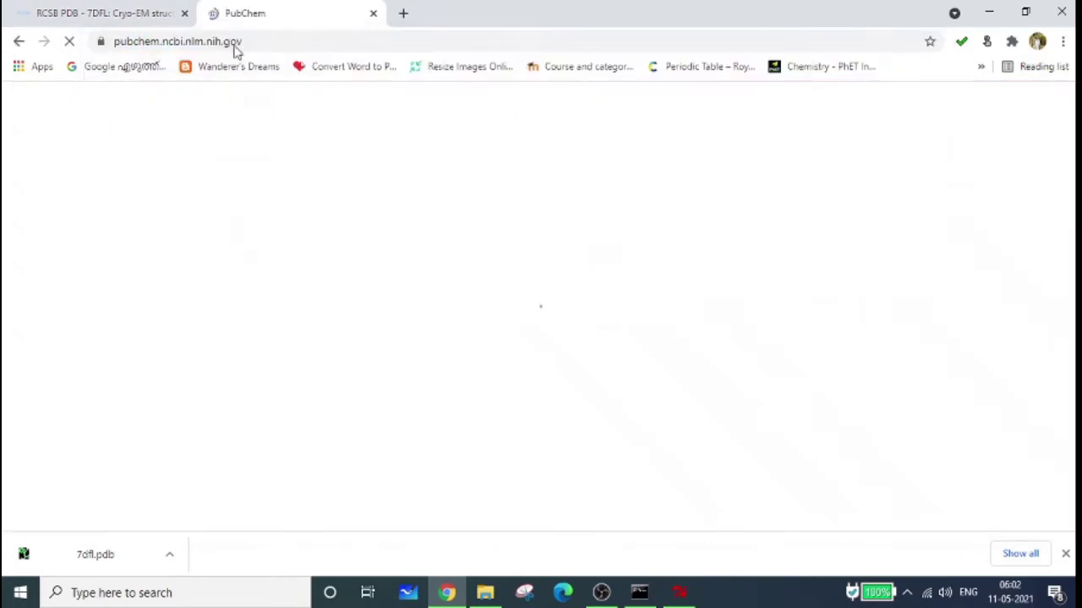
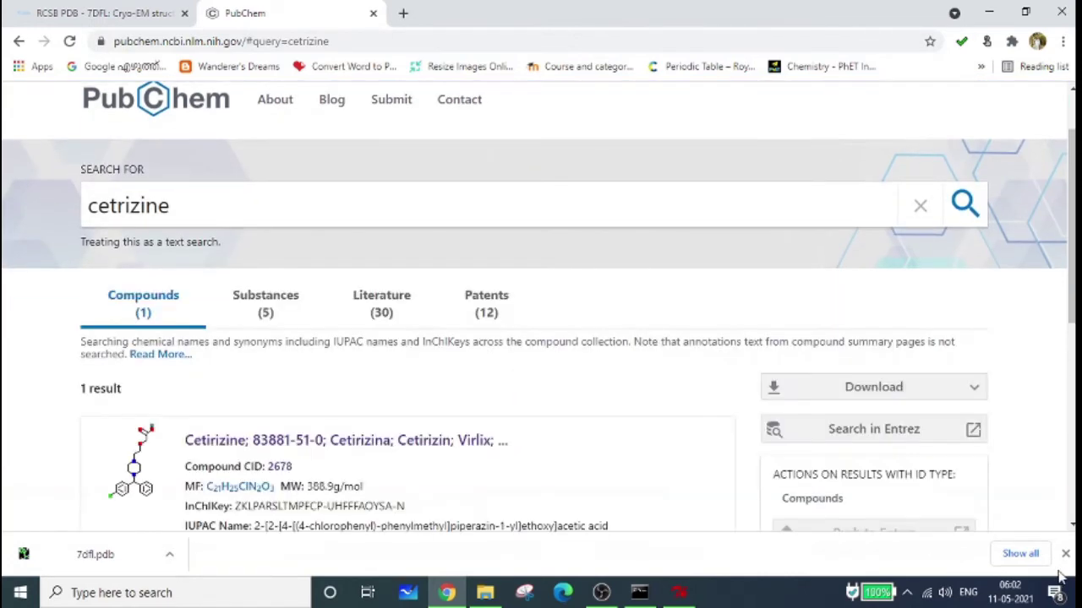
Step: Compare the substance results for cetrizine and open the Cetrizine Dihcl record supplied by Parchem
click(1064, 553)
scroll(122, 312, down, 1)
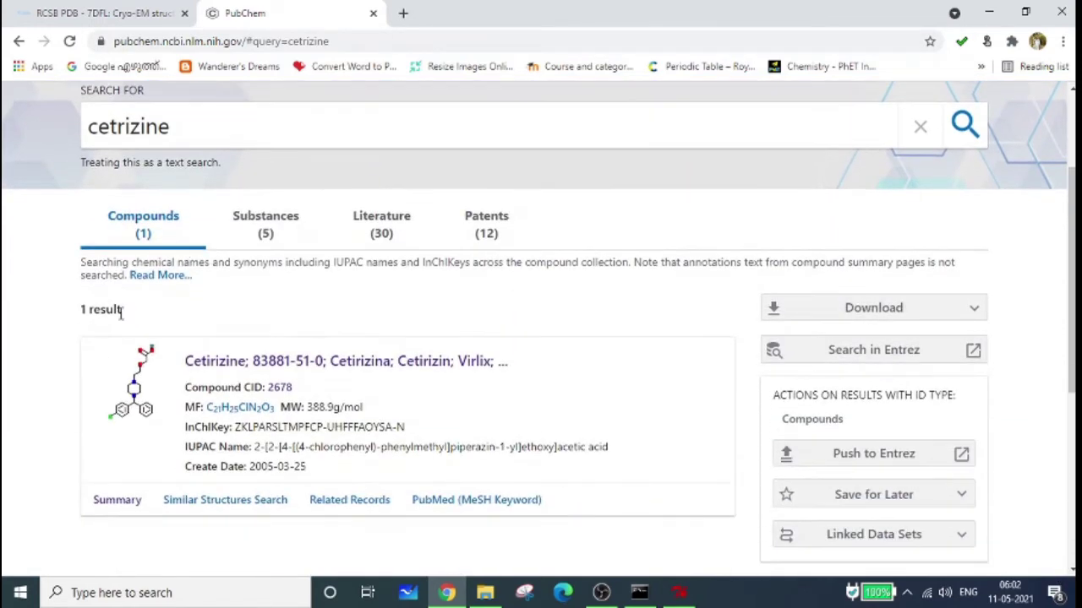
click(269, 220)
scroll(98, 311, down, 1)
scroll(487, 275, down, 3)
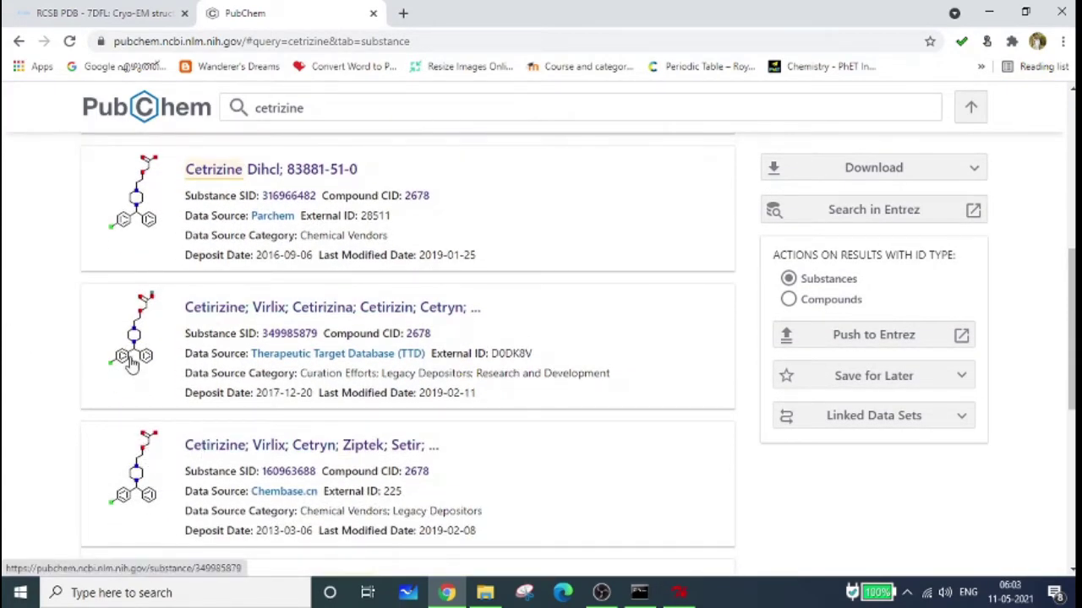
scroll(131, 372, up, 1)
scroll(116, 495, down, 2)
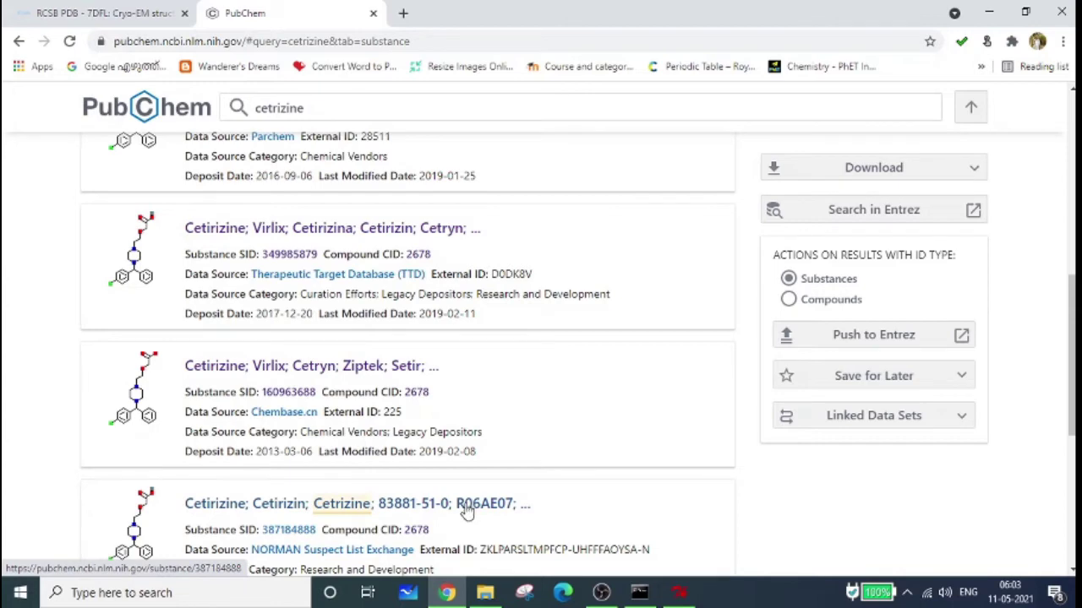
scroll(193, 346, up, 2)
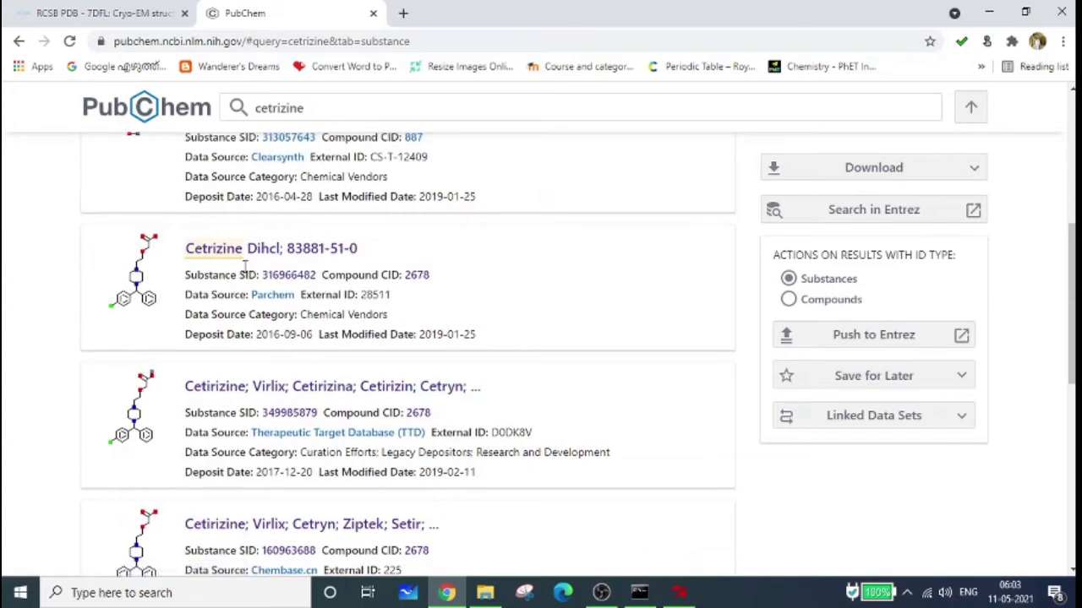
scroll(179, 265, up, 2)
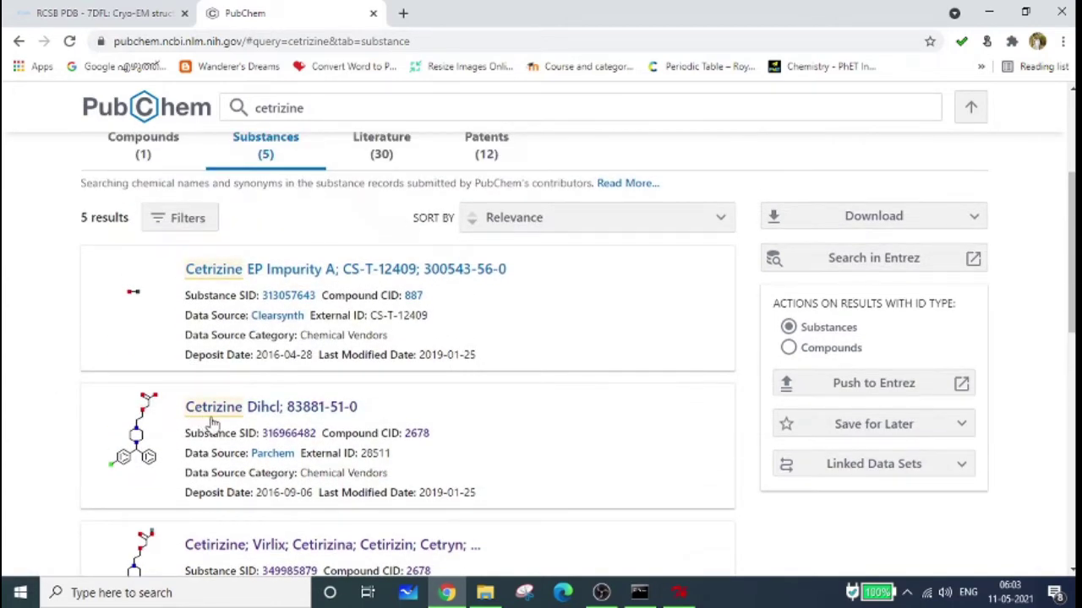
click(263, 413)
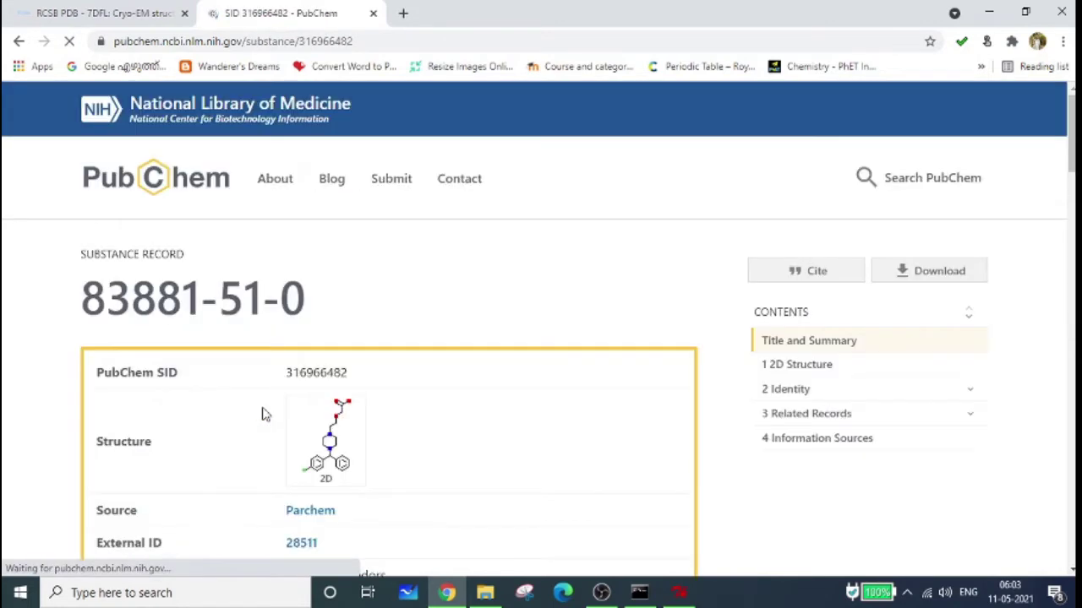
Step: Examine the substance record, including its summary, 2D structure and identity sections
scroll(347, 414, down, 2)
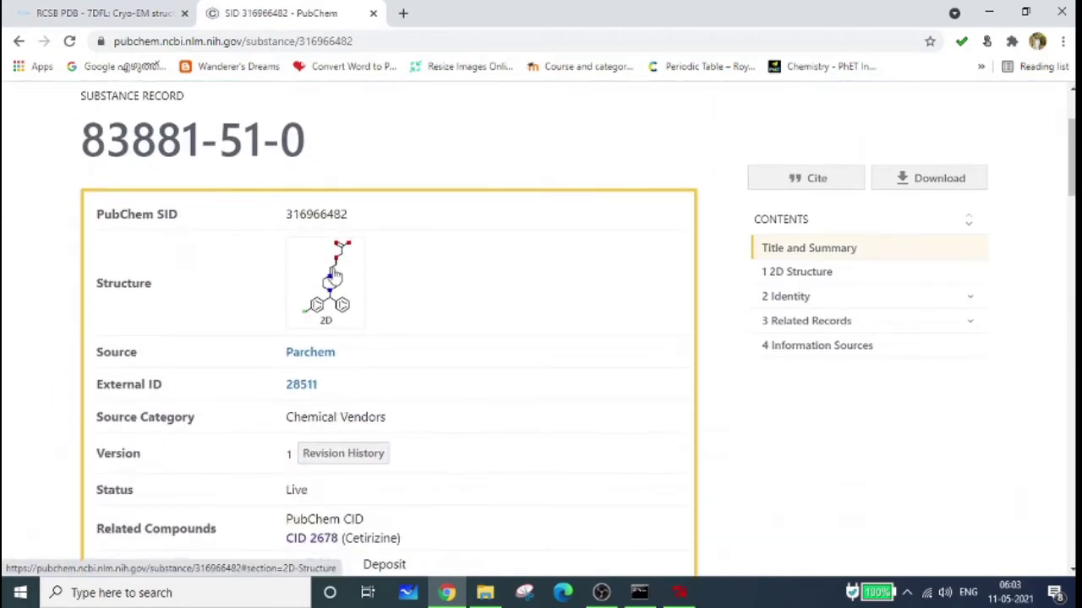
scroll(193, 324, down, 2)
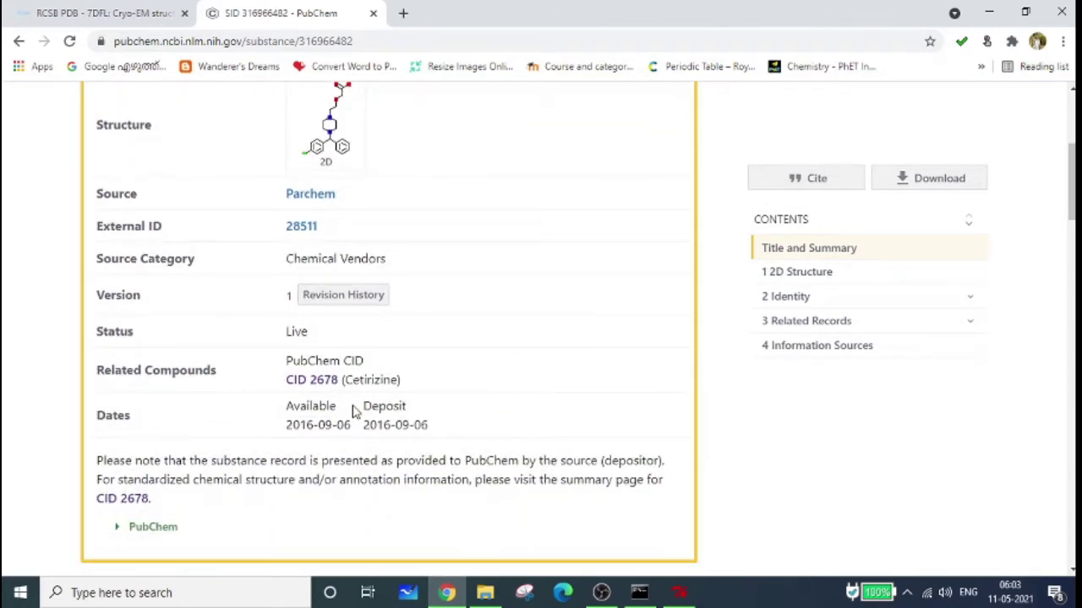
scroll(354, 411, down, 6)
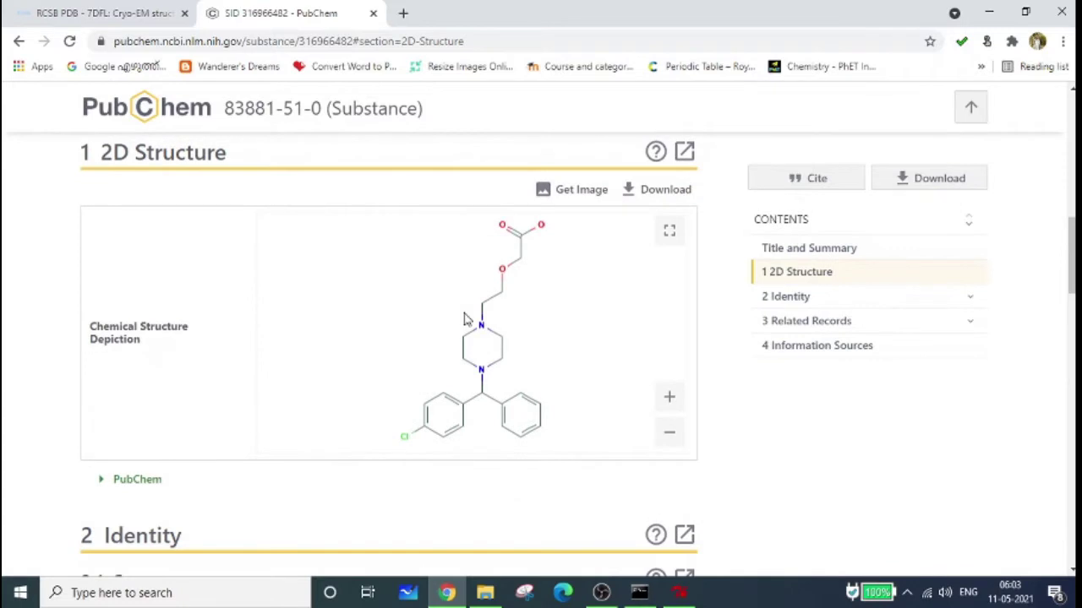
scroll(464, 320, down, 3)
scroll(227, 356, down, 7)
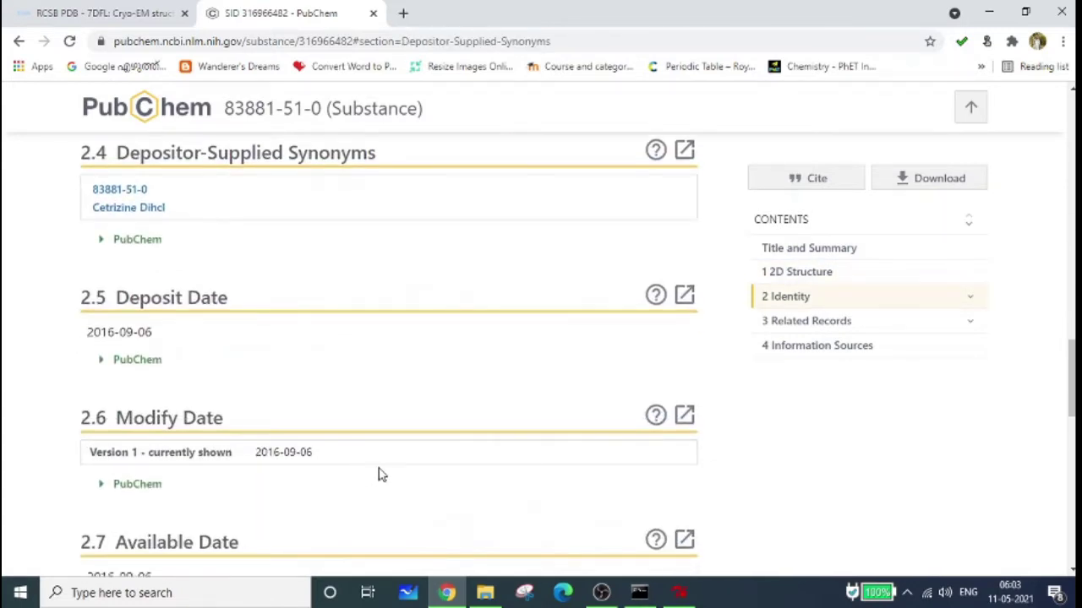
scroll(377, 473, up, 14)
scroll(380, 469, up, 3)
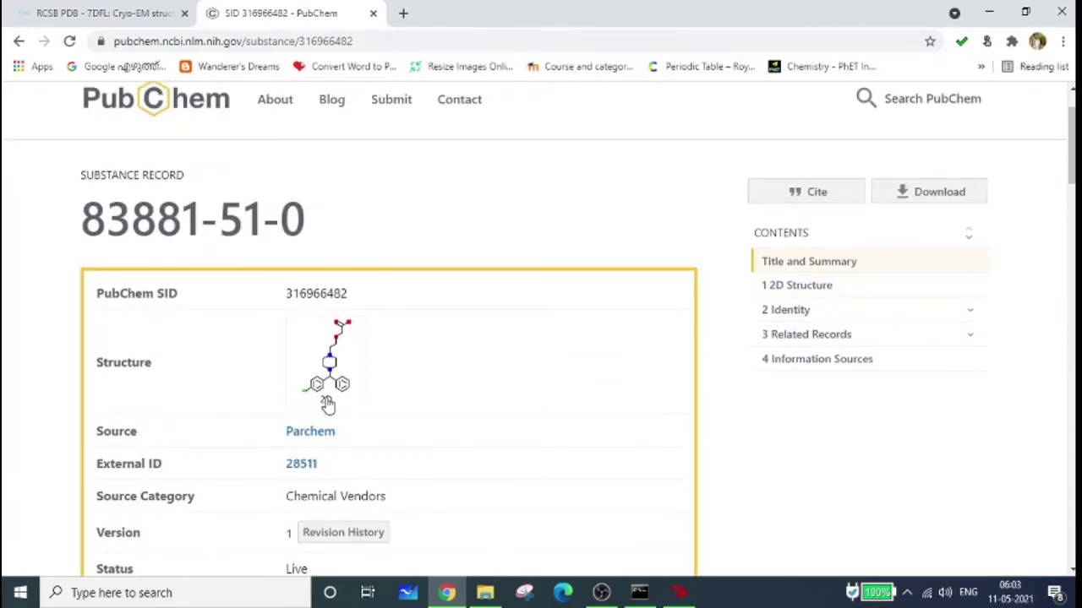
scroll(328, 406, down, 1)
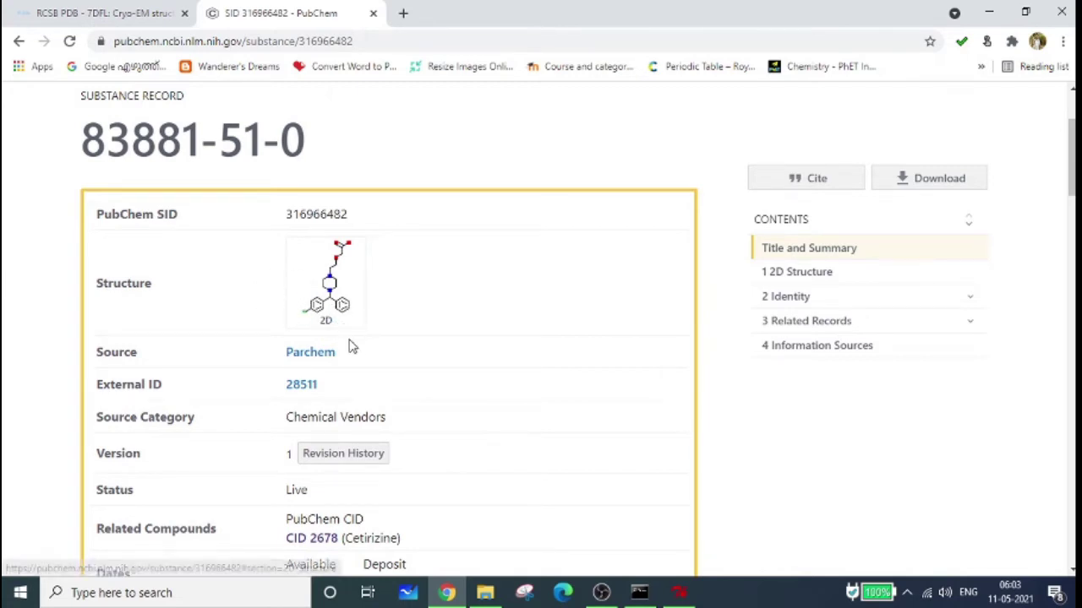
Step: Save the deposited substance as an SDF file and close the download dialog
click(958, 185)
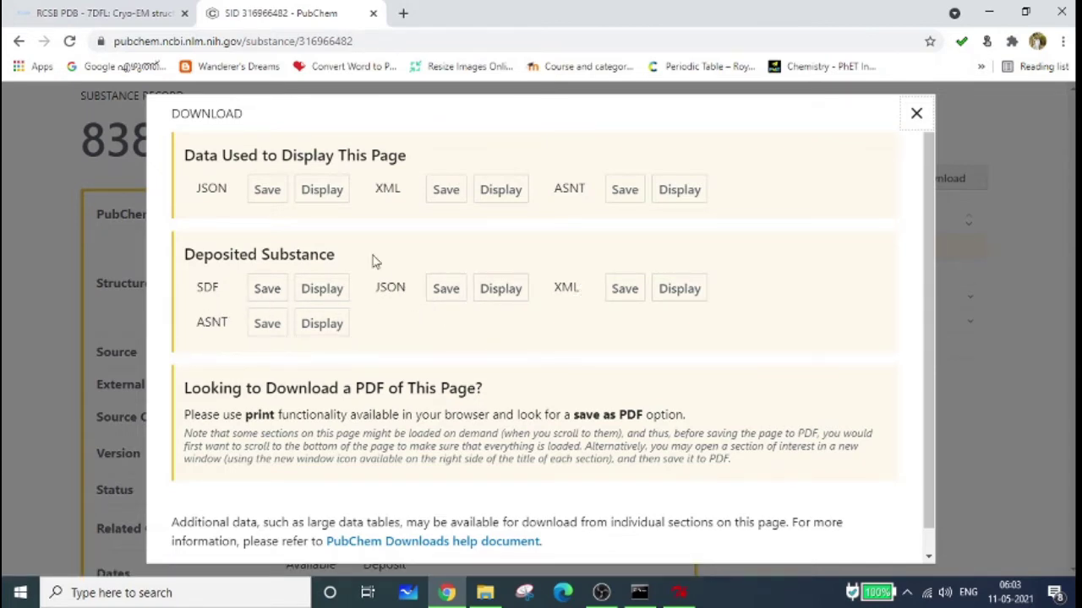
click(276, 296)
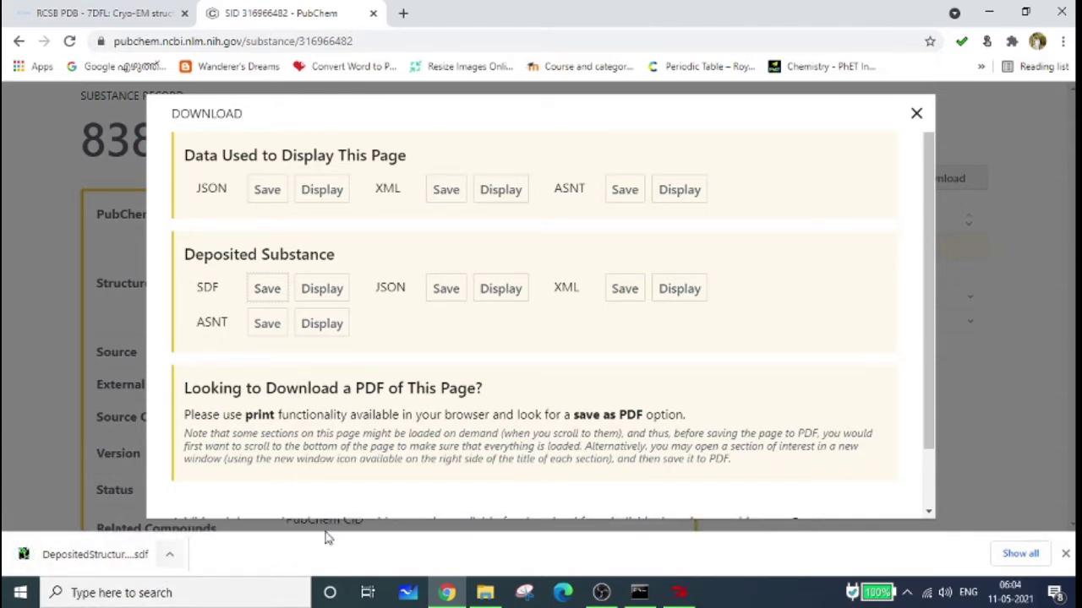
mouse_move(698, 598)
click(916, 113)
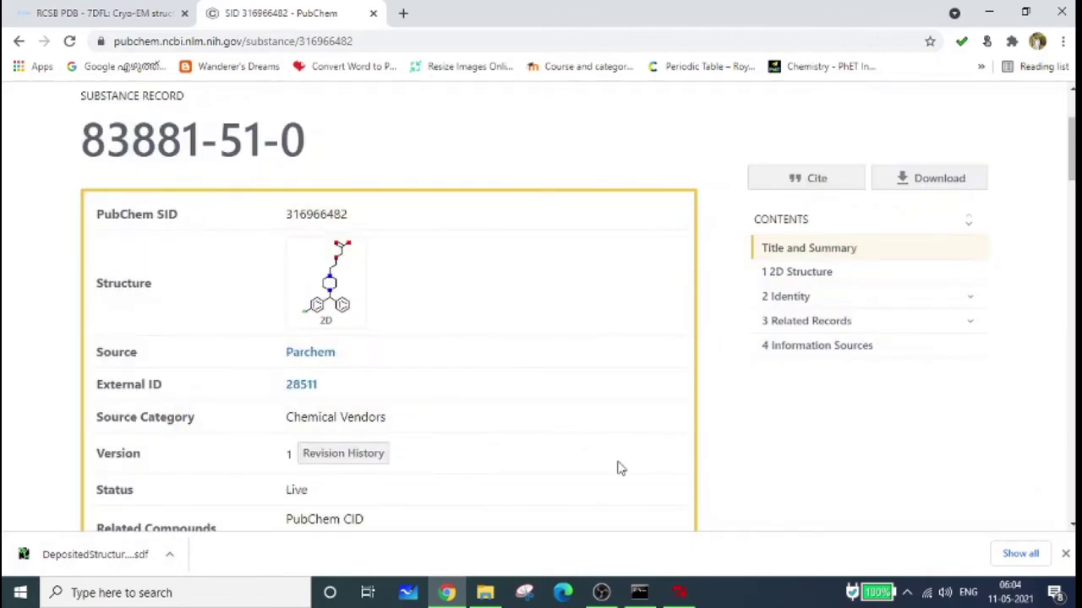
Step: Minimise the open windows and launch OpenBabelGUI from the obgui.exe shortcut in the desktop's ABY COMPUTATIONAL folder
click(485, 592)
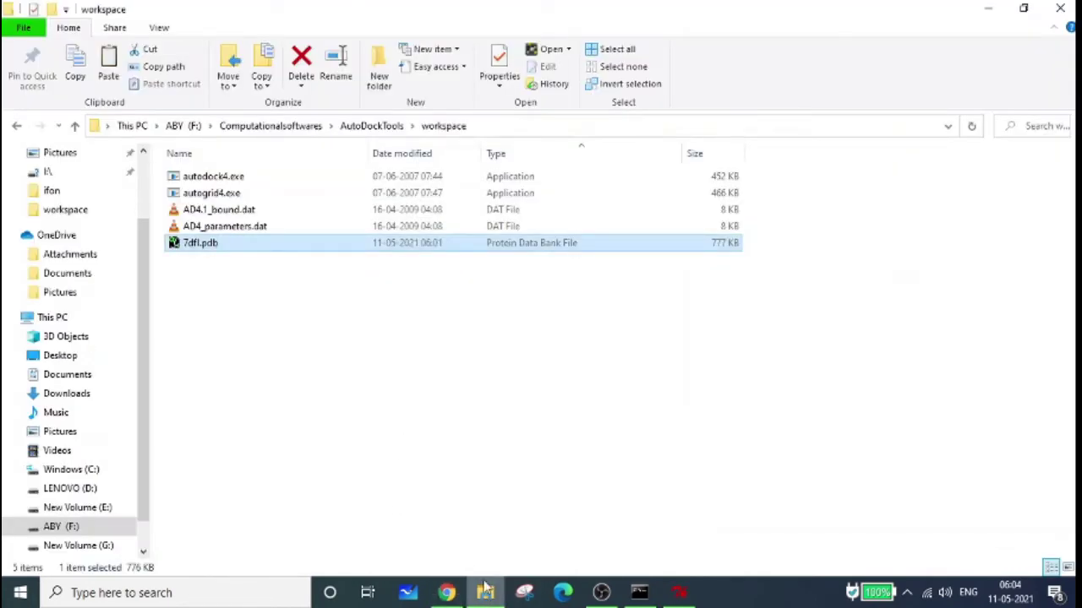
click(484, 593)
click(972, 8)
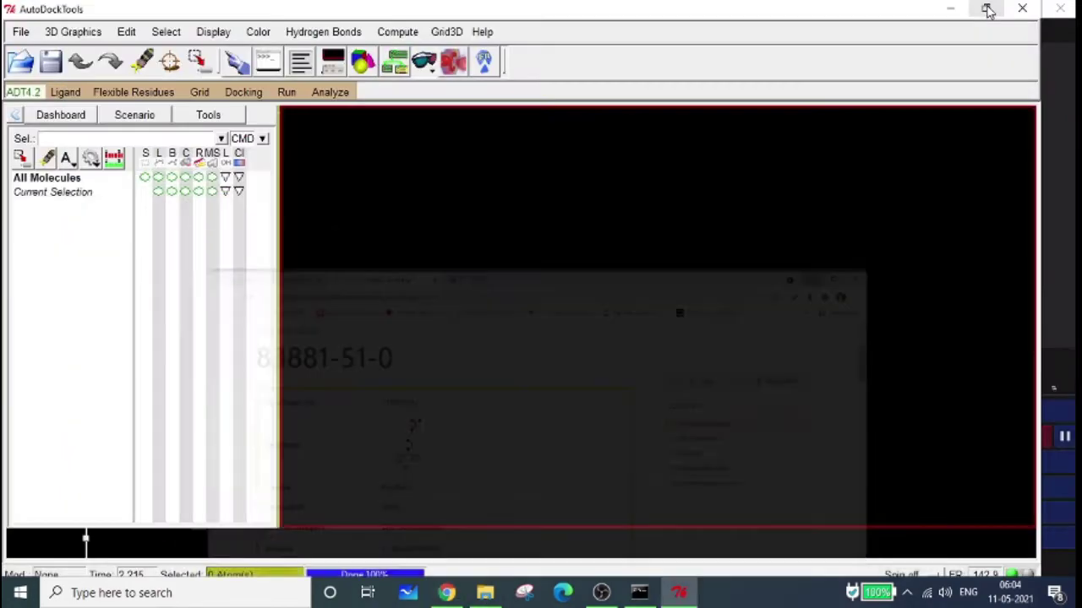
click(949, 8)
click(950, 8)
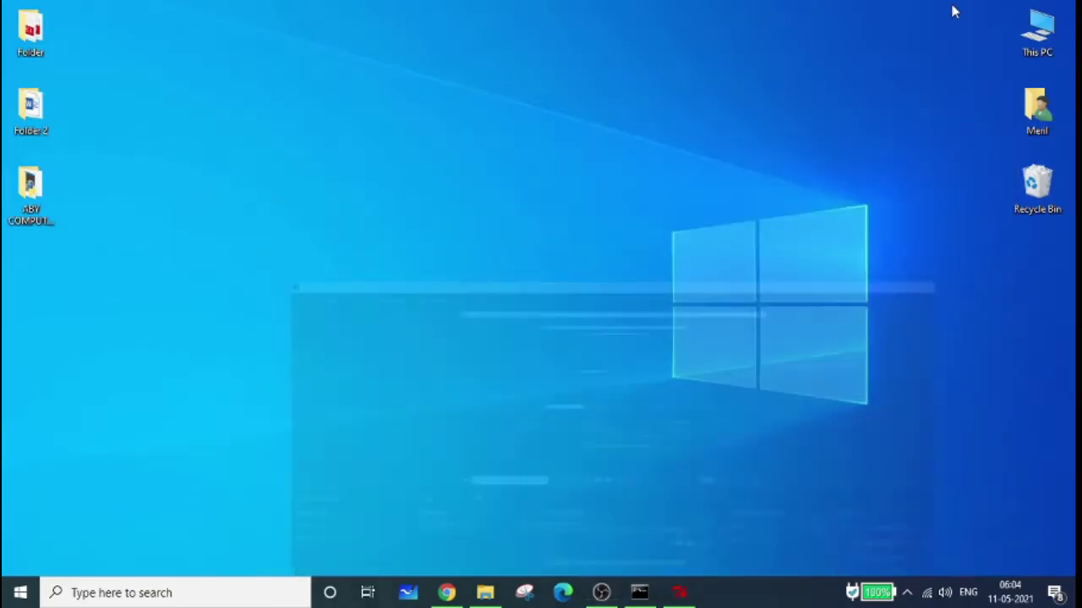
double_click(30, 192)
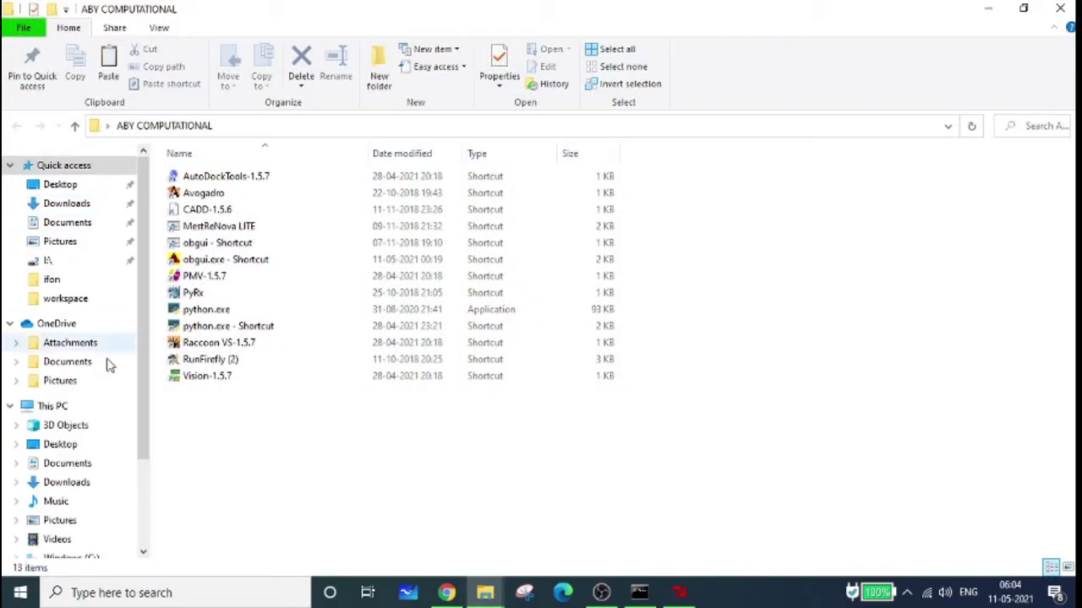
double_click(228, 260)
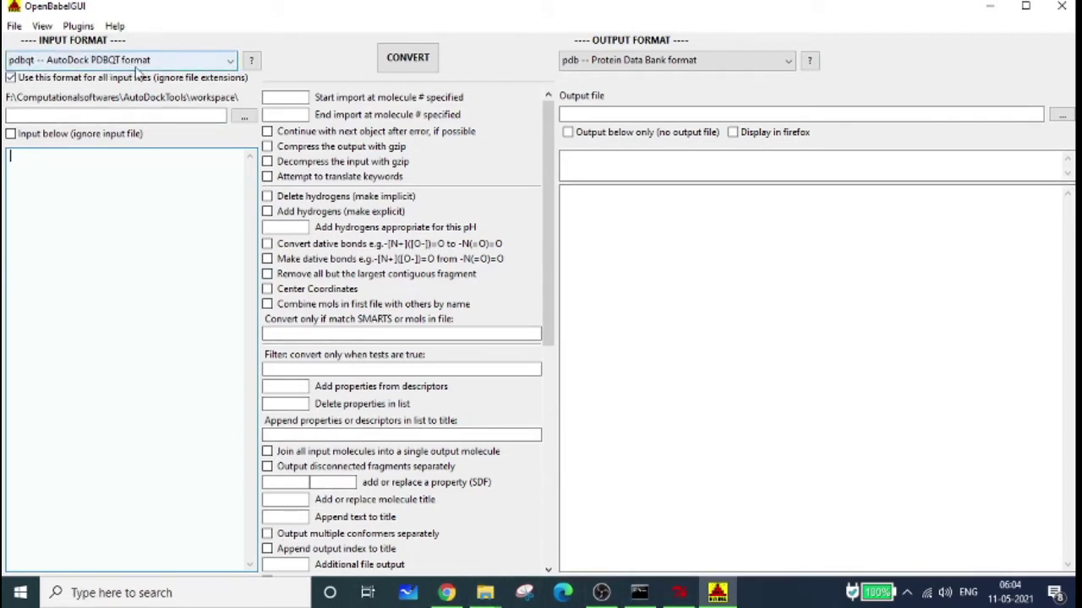
Step: Set the input format to sdf -- MDL MOL format and the output file to cet.pdb in the AutoDockTools workspace folder
click(230, 62)
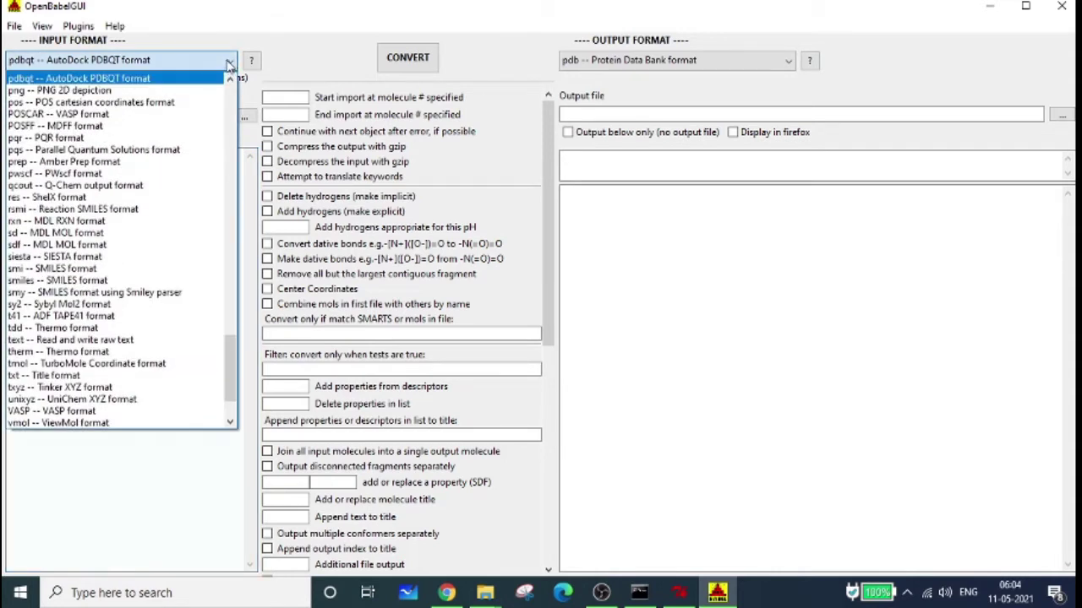
key(s)
key(f)
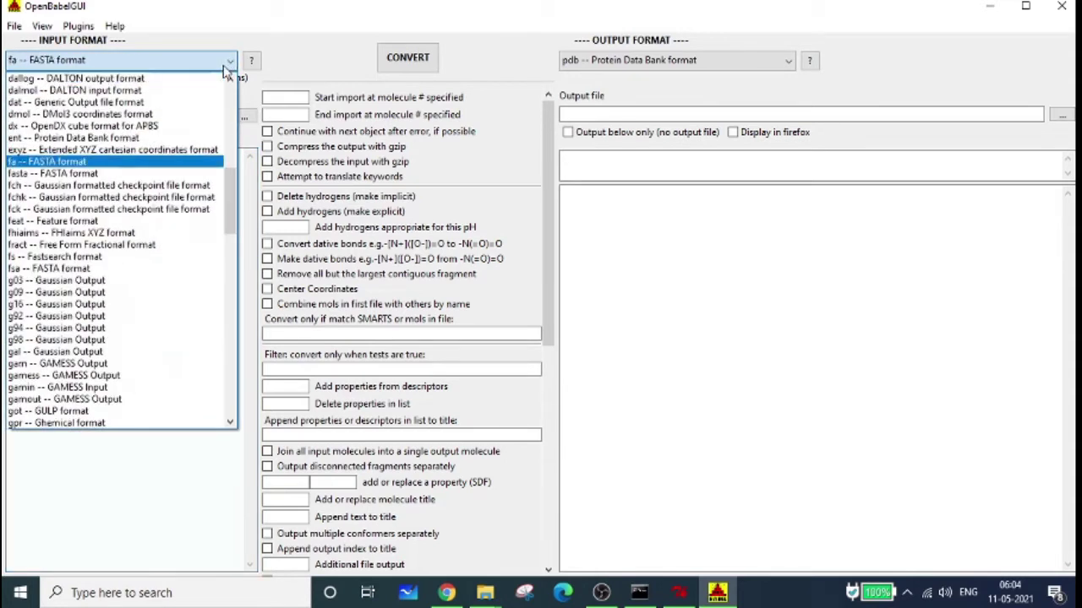
key(s)
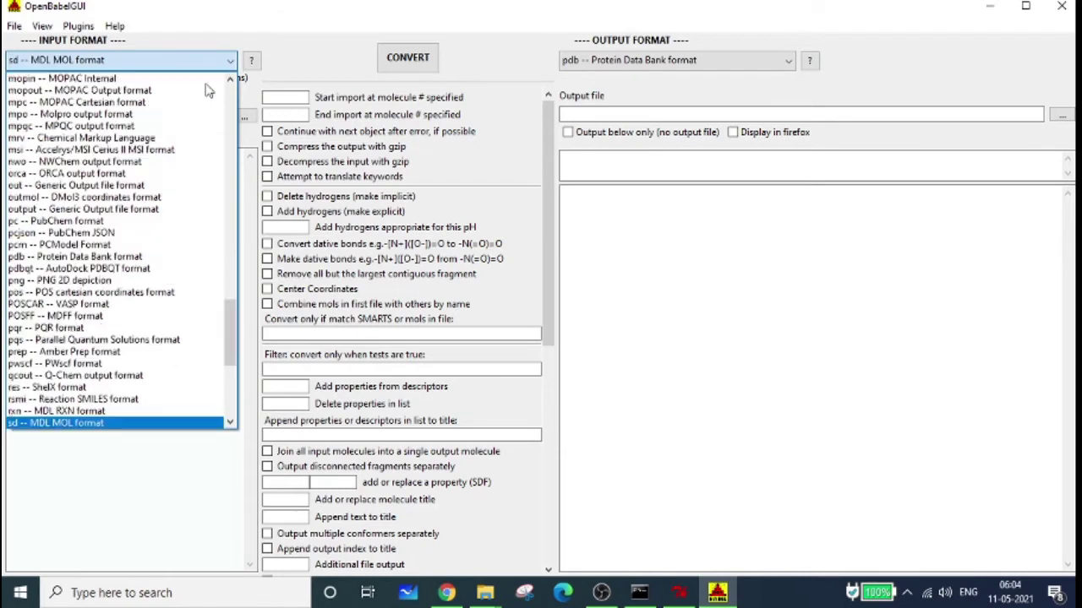
scroll(127, 253, down, 1)
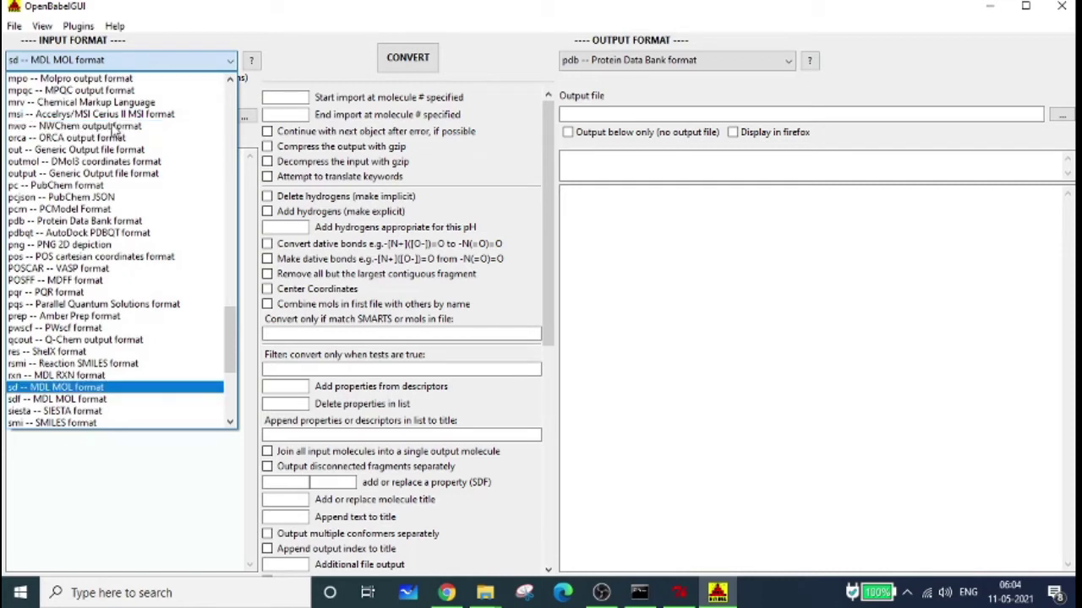
click(116, 405)
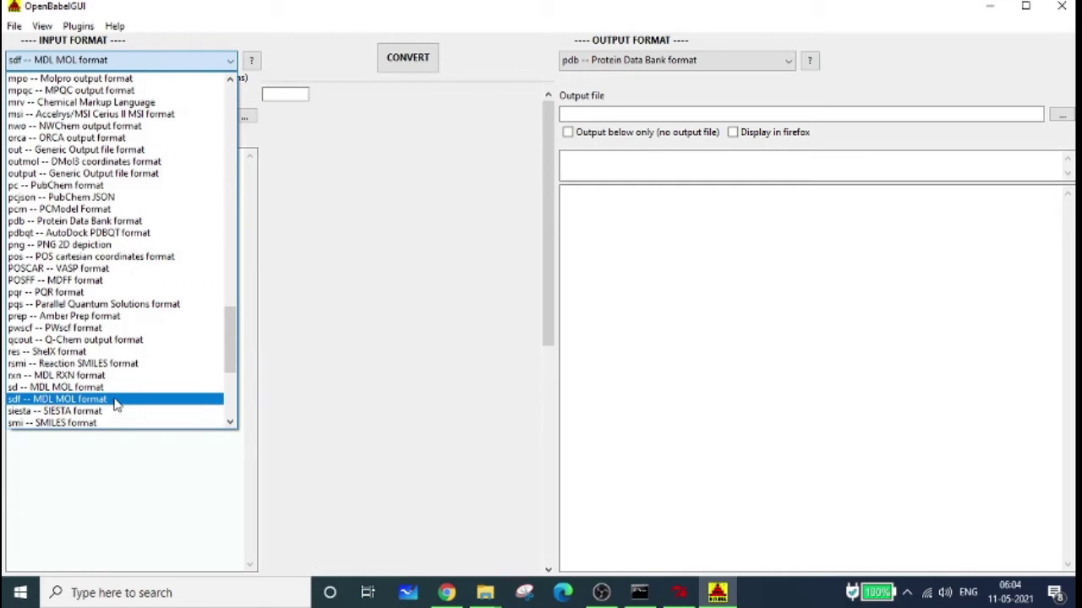
click(117, 405)
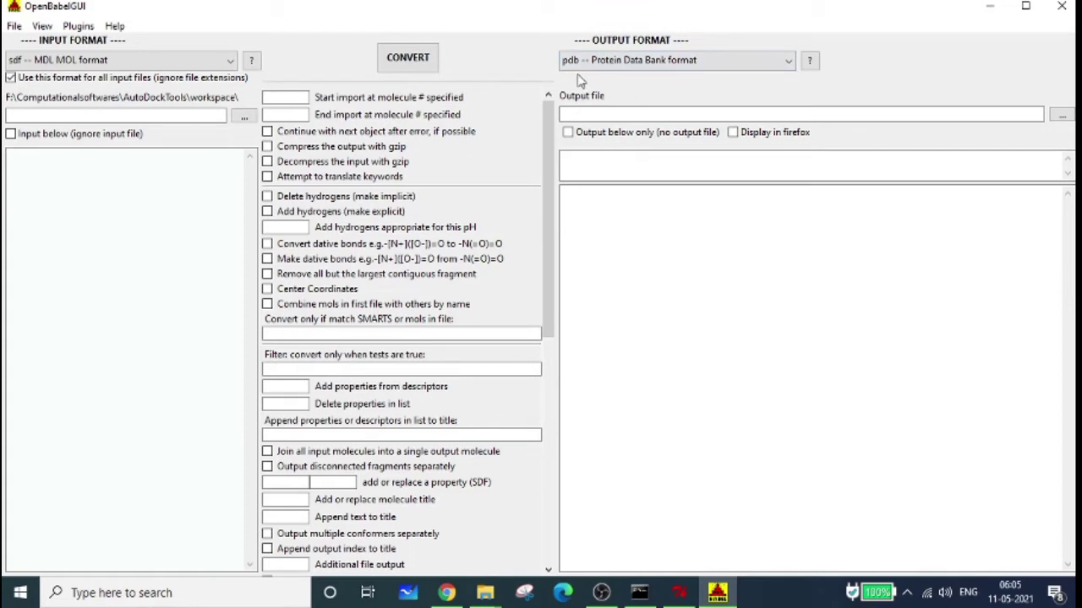
click(1061, 115)
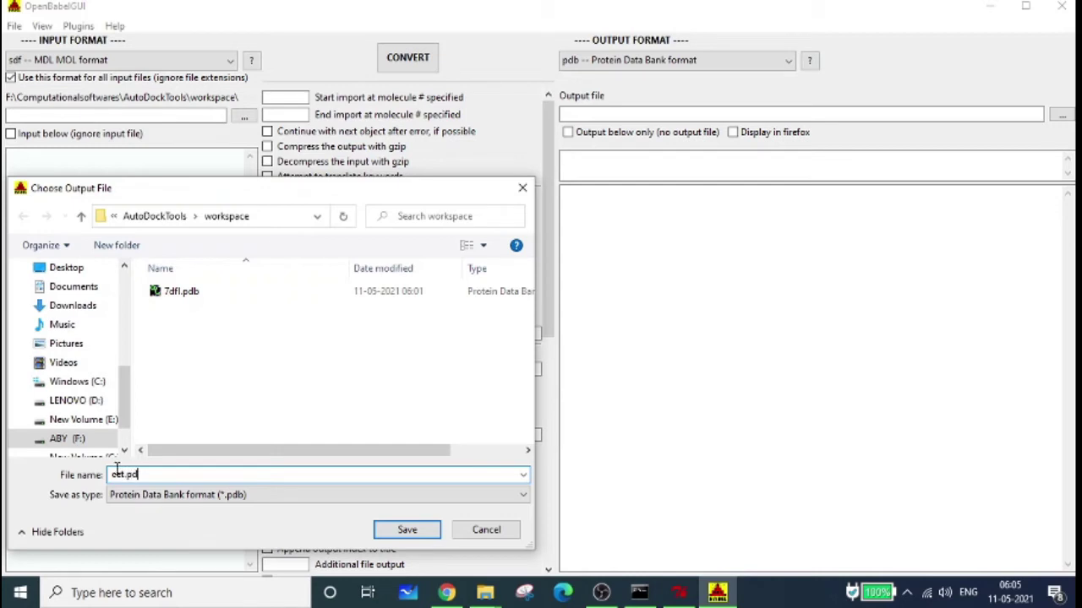
click(411, 529)
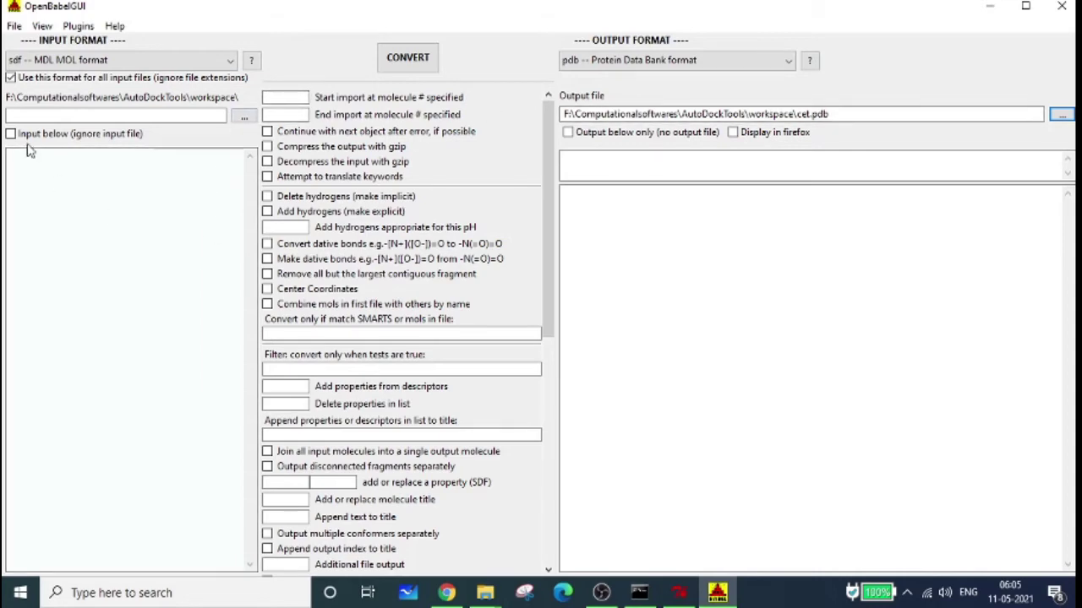
Step: Load DepositedStructure_SID_316966482.sdf from the Downloads folder as the input file and convert it to PDB
click(241, 118)
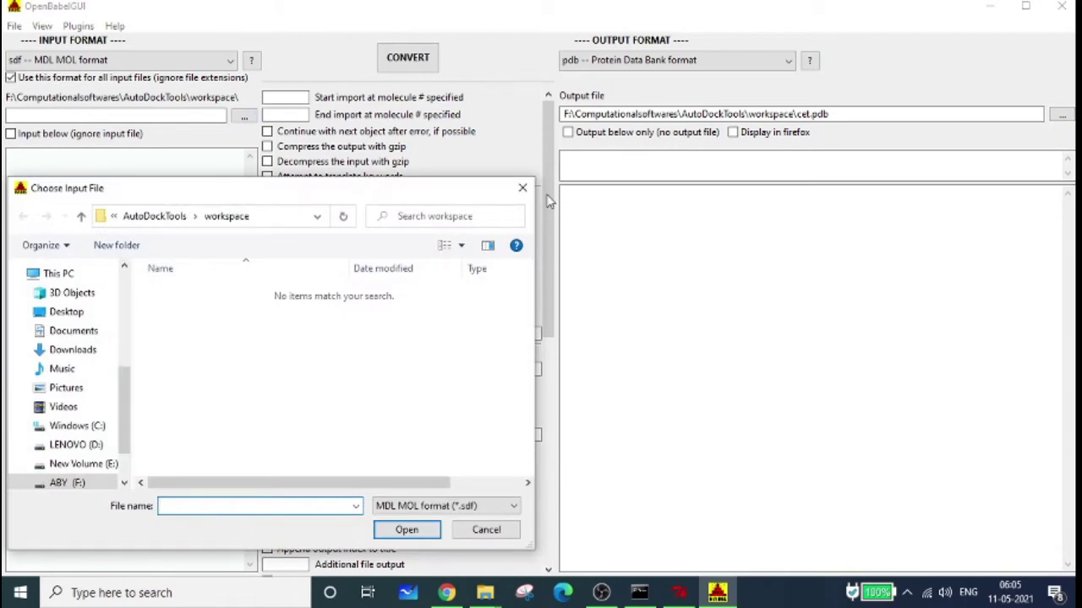
click(522, 187)
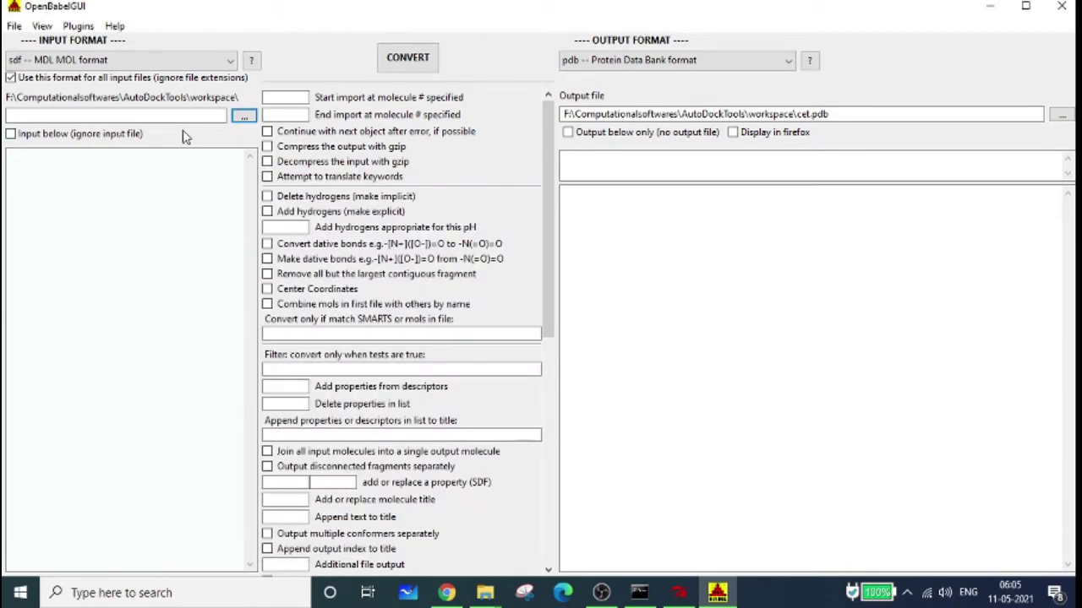
click(242, 116)
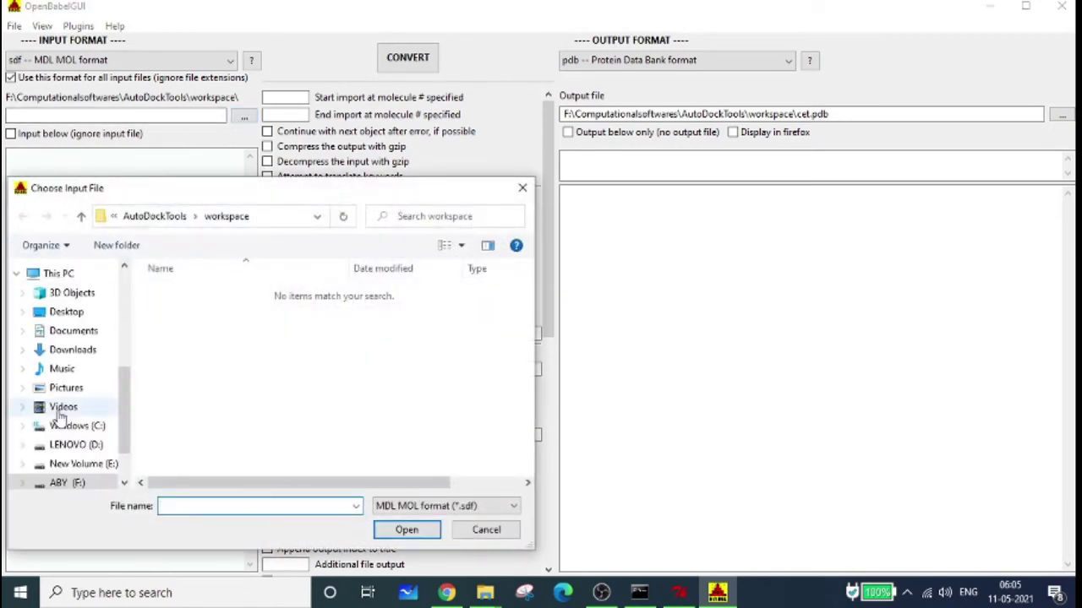
click(76, 349)
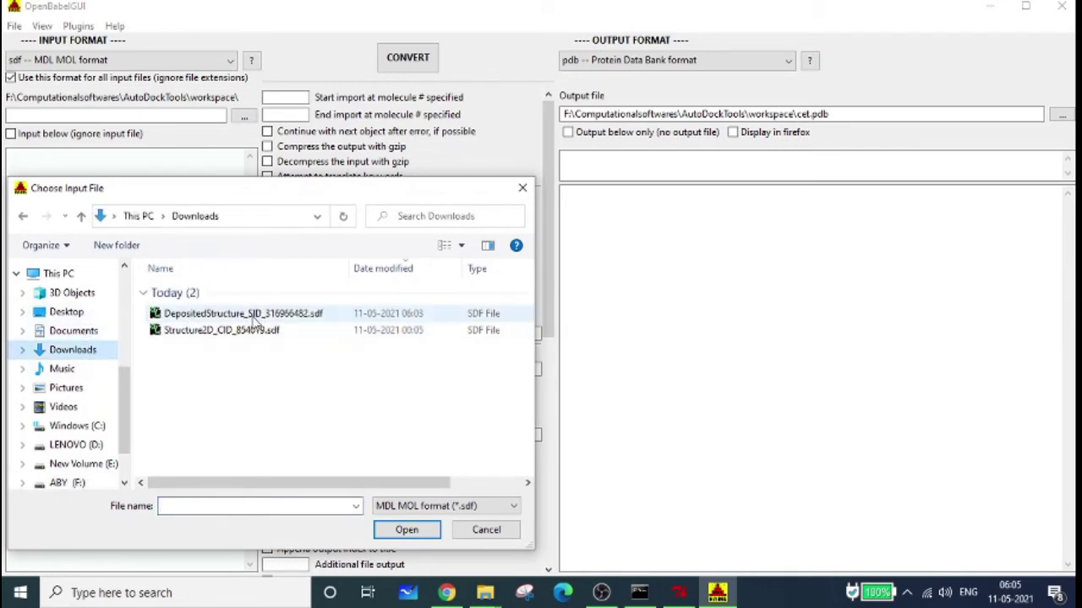
click(254, 315)
click(404, 531)
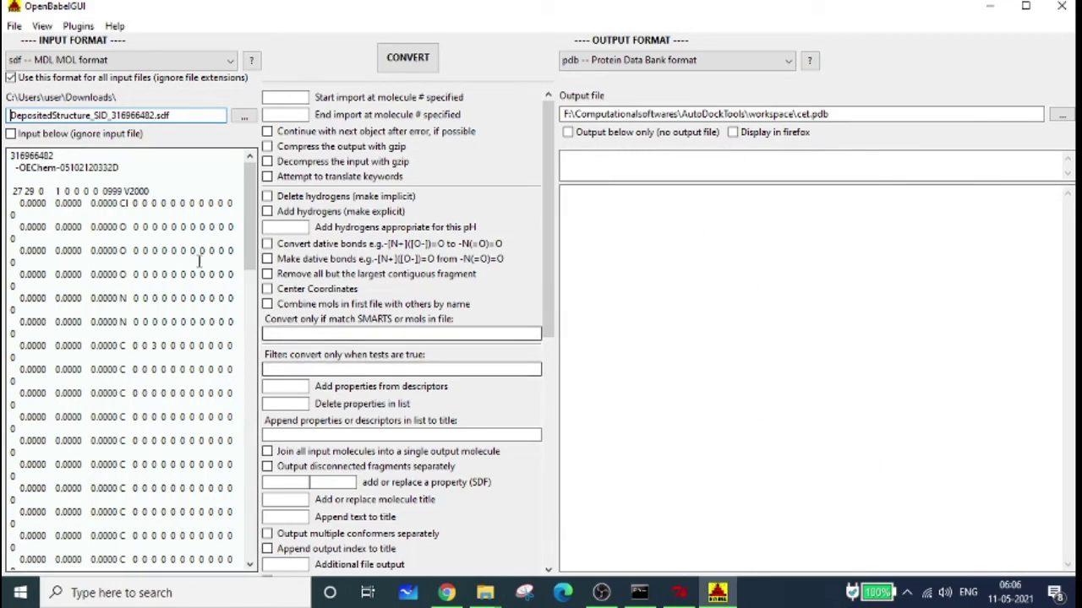
click(405, 58)
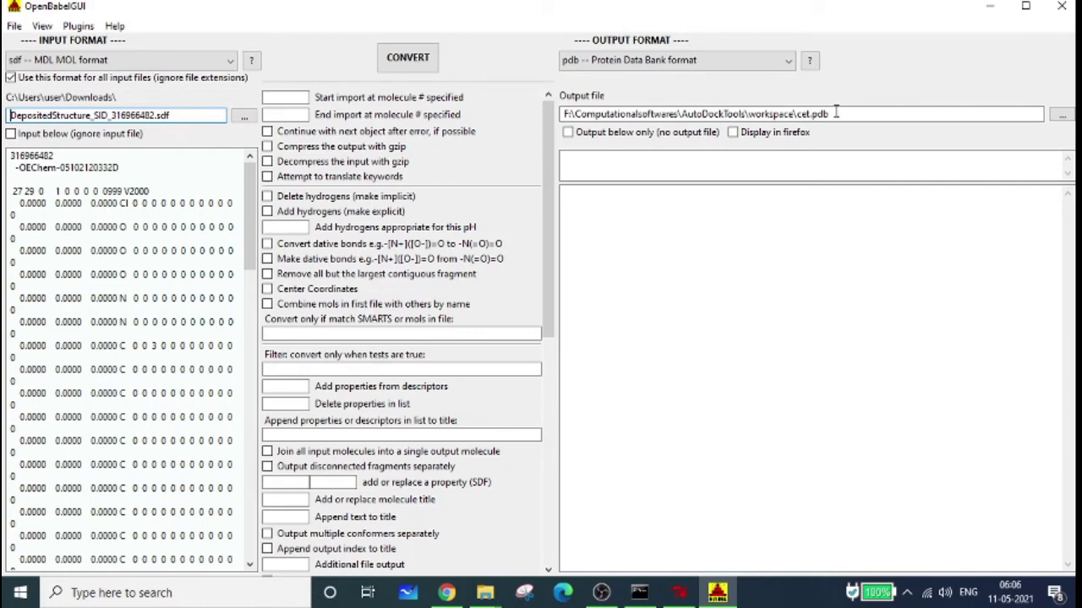
click(416, 70)
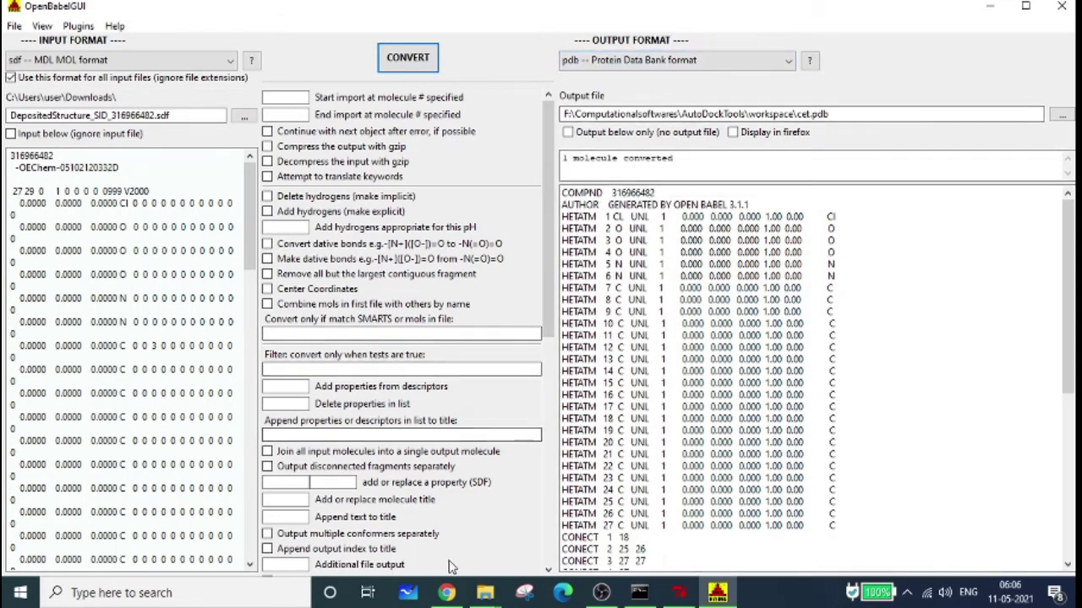
Step: Check the AutoDockTools workspace folder for cet.pdb and switch to AutoDockTools
click(484, 592)
click(469, 539)
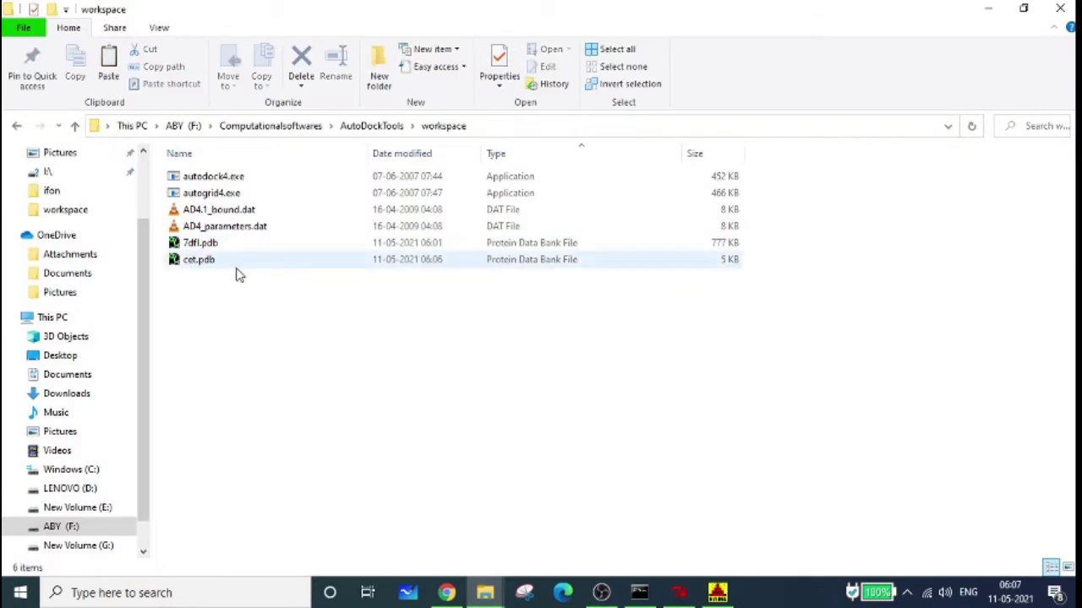
right_click(398, 389)
click(434, 222)
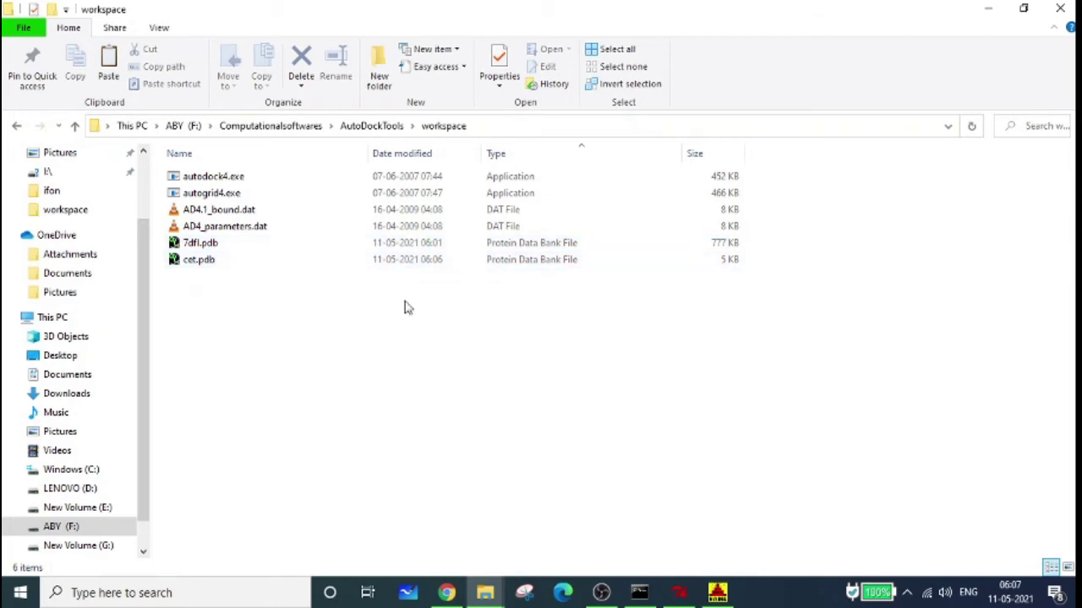
click(681, 590)
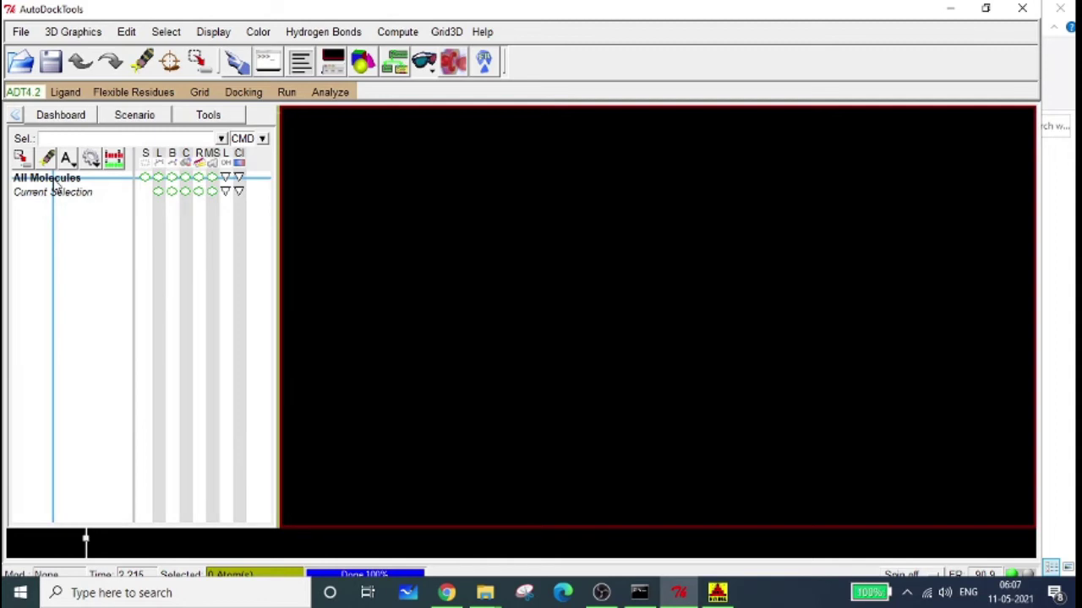
right_click(55, 185)
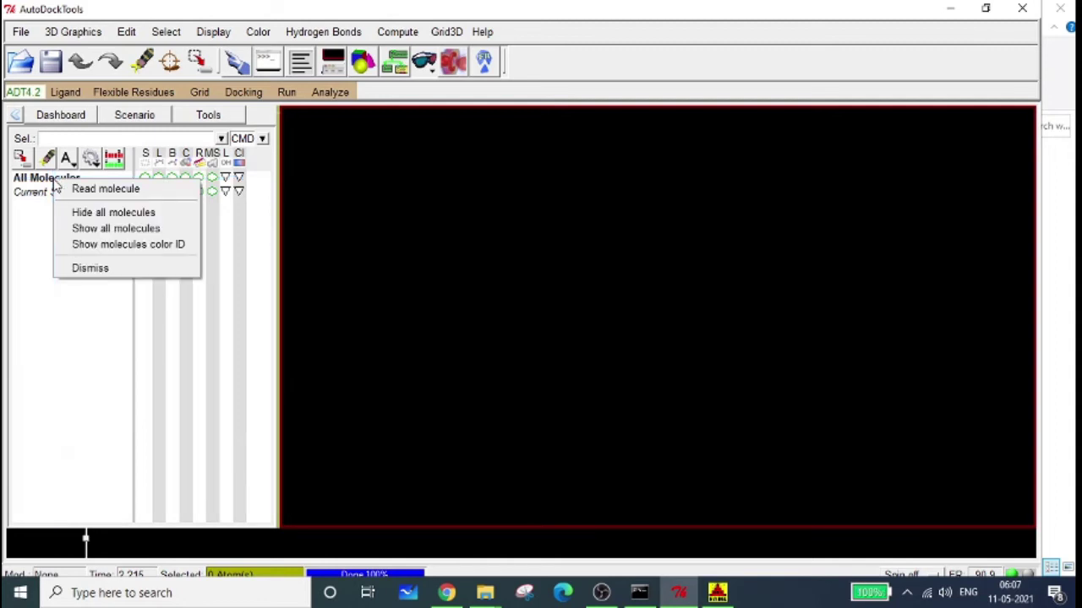
click(100, 190)
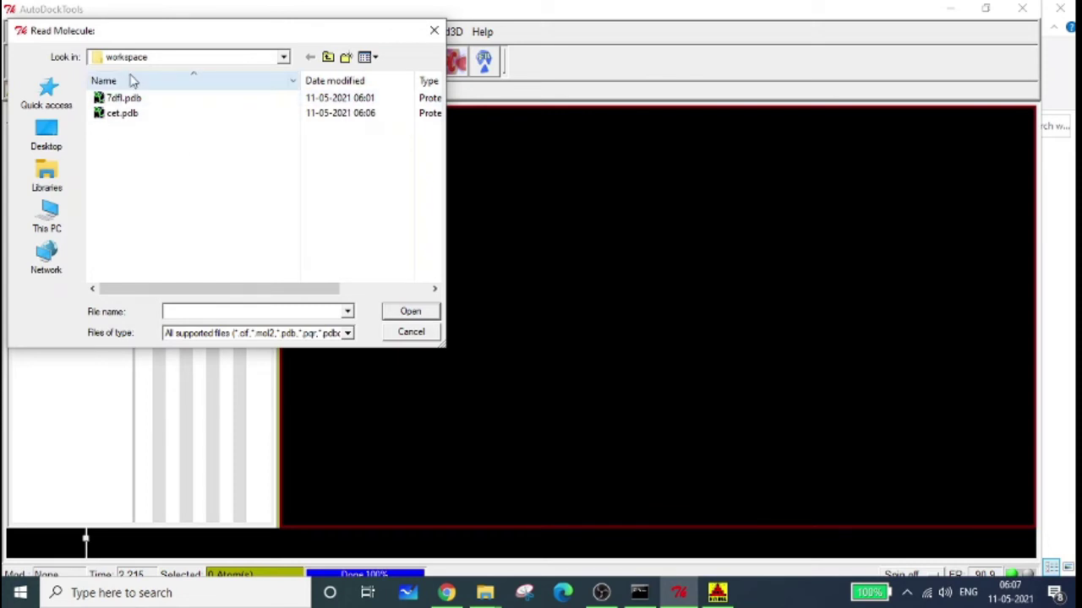
drag(133, 37, 358, 160)
click(25, 36)
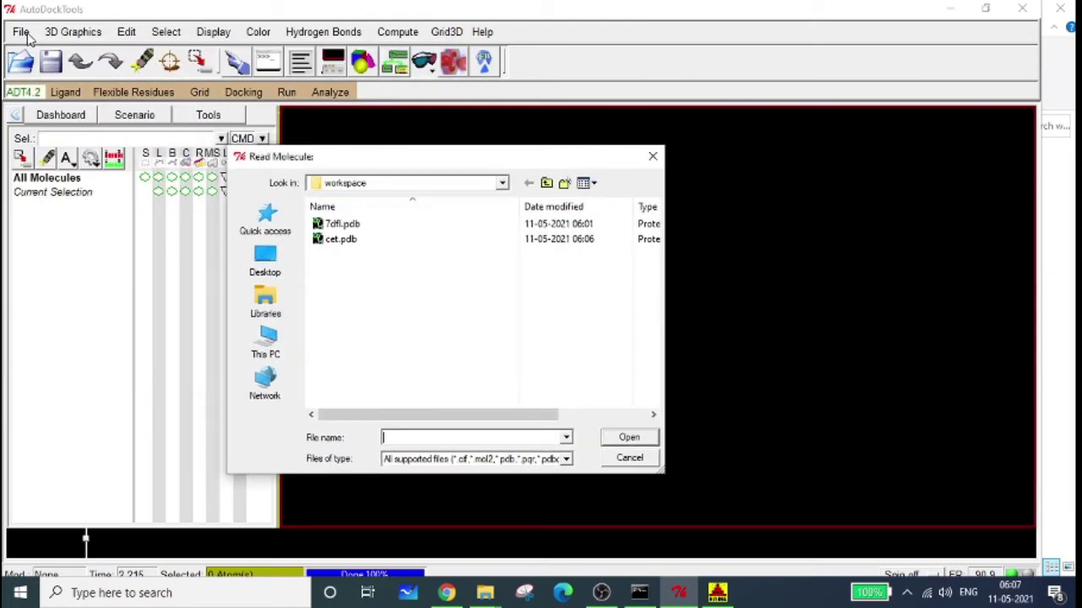
click(652, 156)
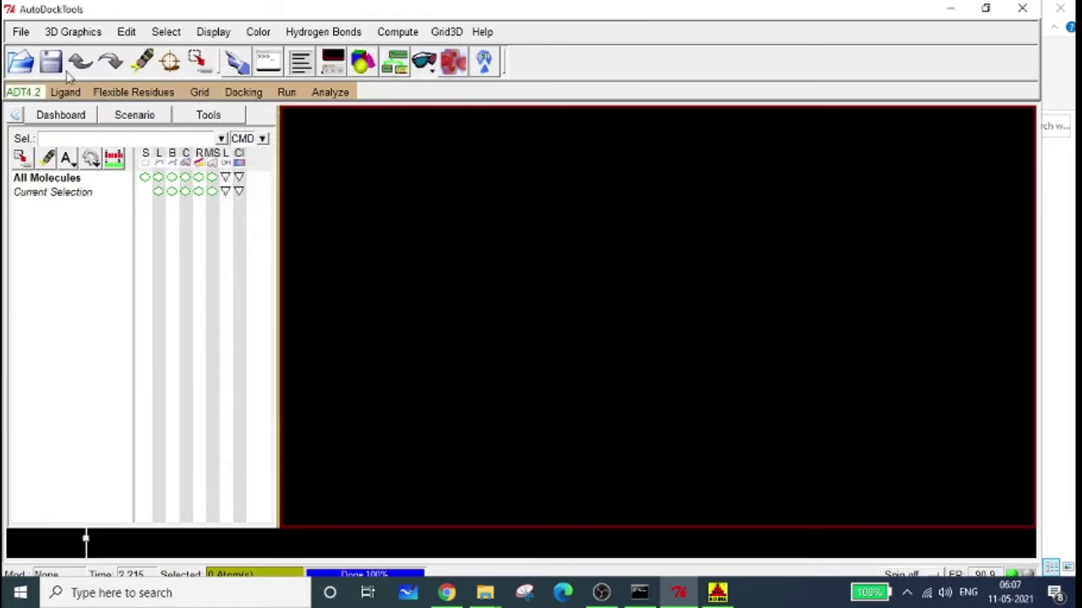
Step: Examine the general user preferences, including the startup directory, and close them without changes
click(19, 32)
mouse_move(84, 209)
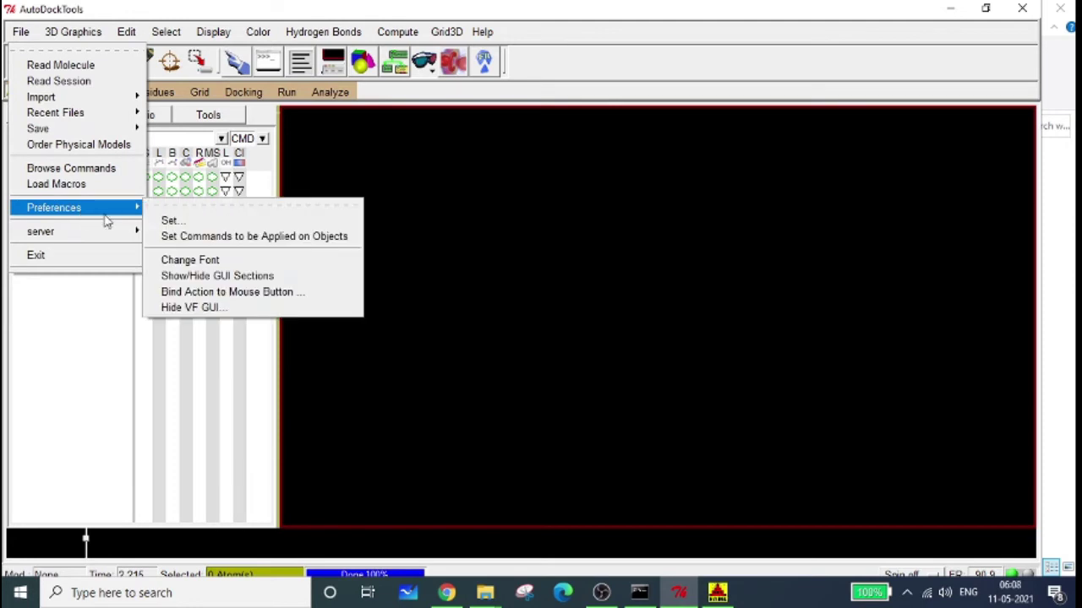
click(193, 223)
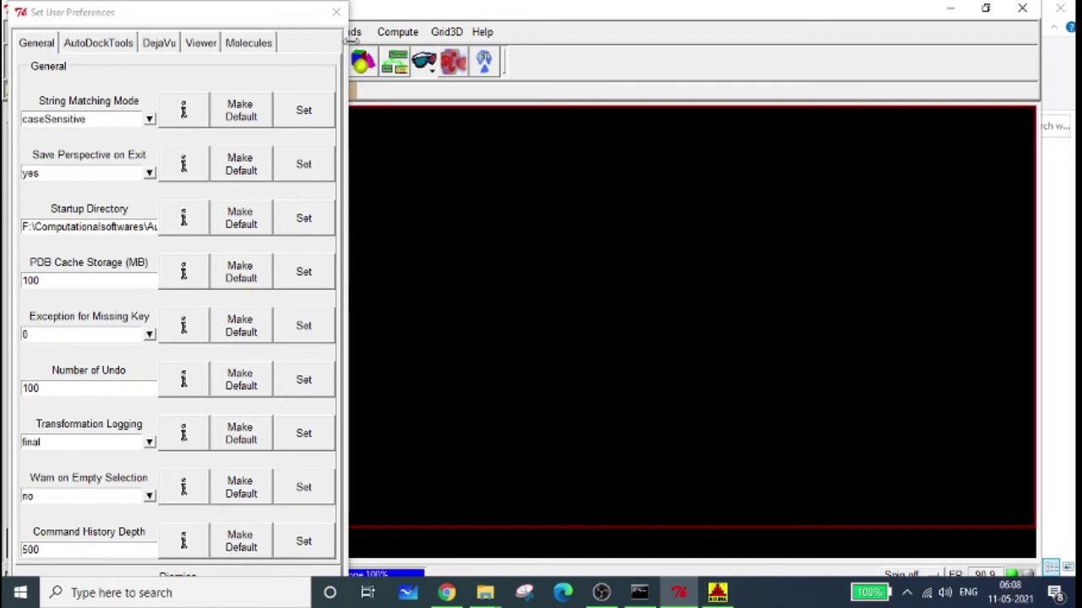
click(336, 12)
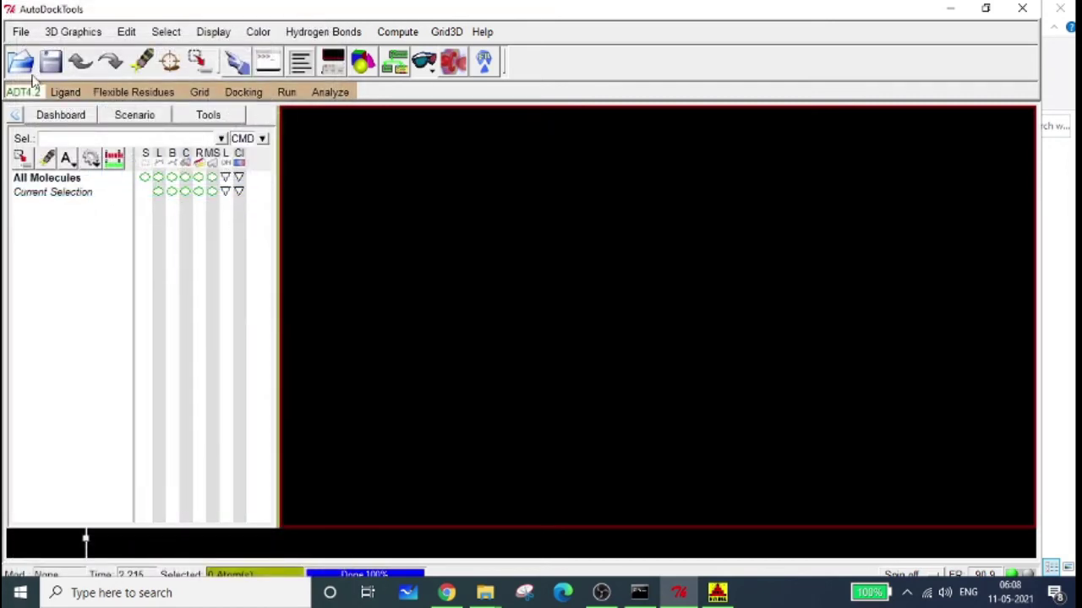
Step: Read the receptor file 7dfl.pdb from the workspace folder into the viewer
right_click(36, 181)
click(74, 190)
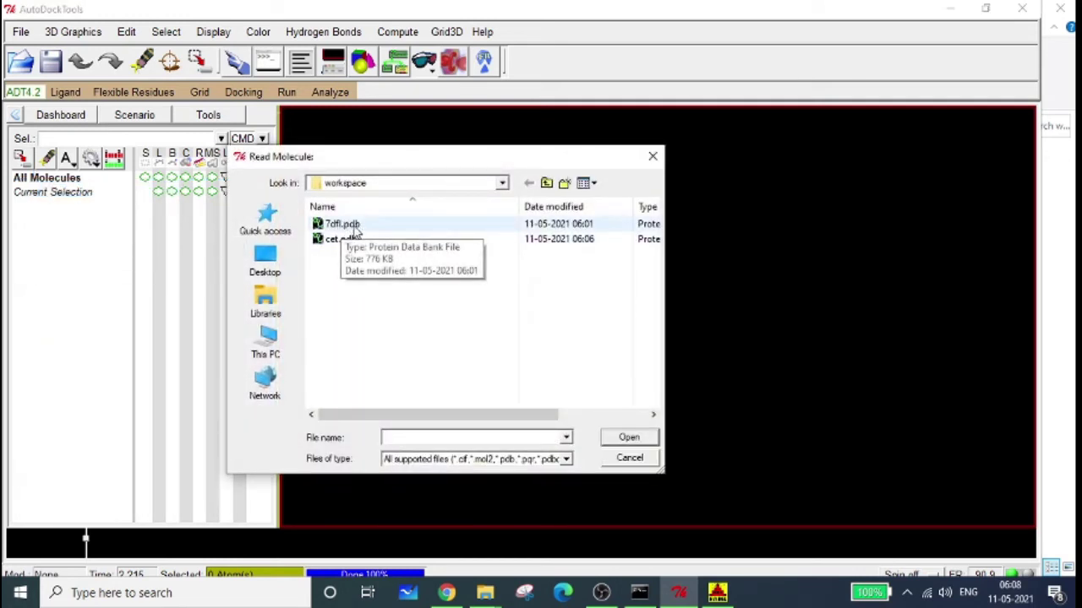
click(355, 229)
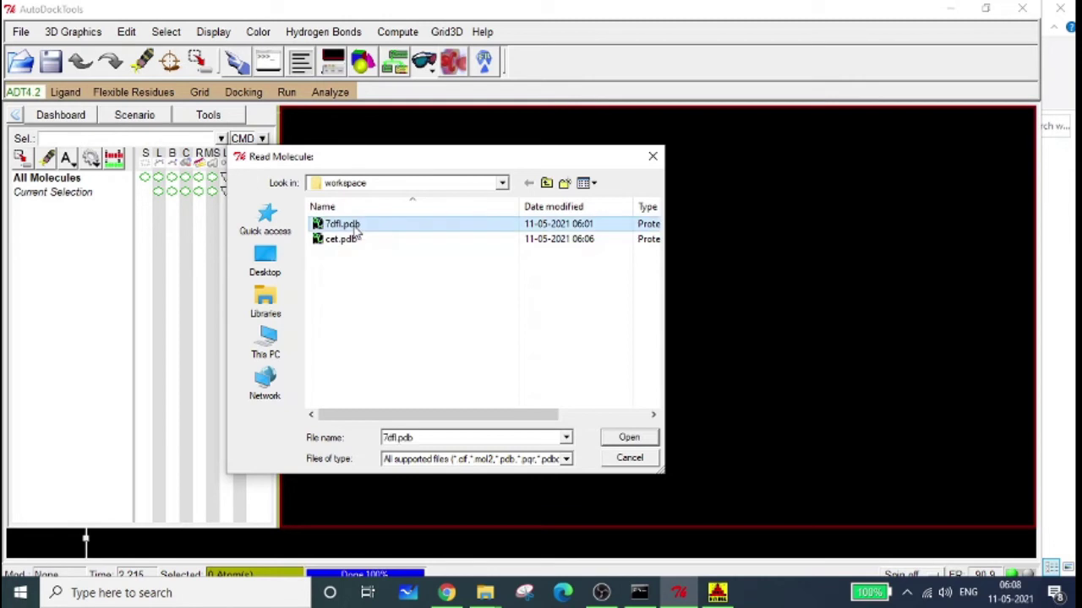
click(629, 439)
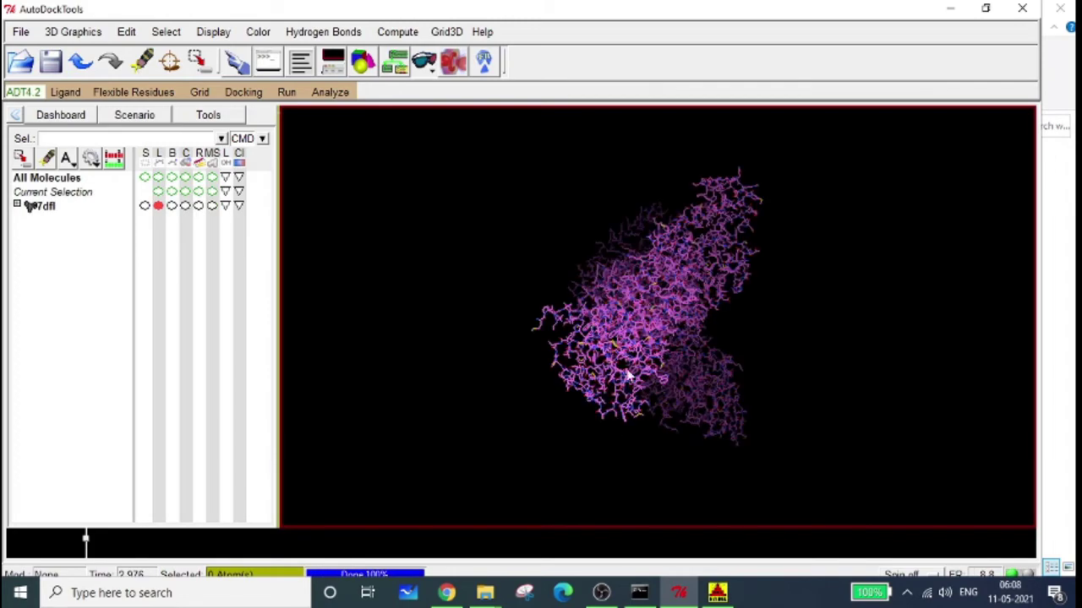
Step: Rotate the 7dfl receptor to examine its structure from several angles
drag(668, 319, 476, 317)
drag(639, 313, 541, 230)
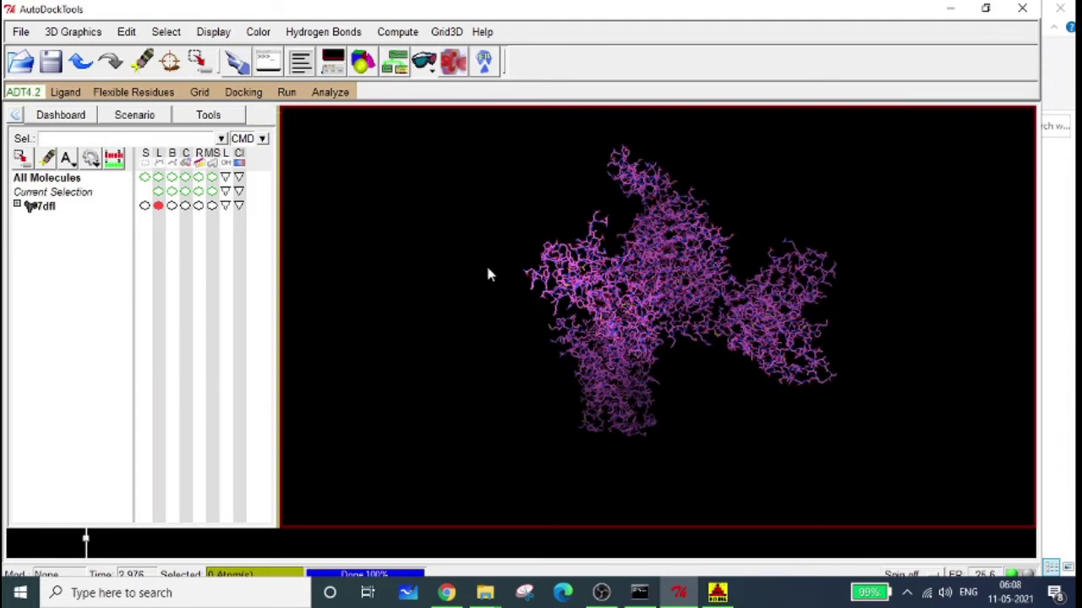
drag(591, 285, 641, 254)
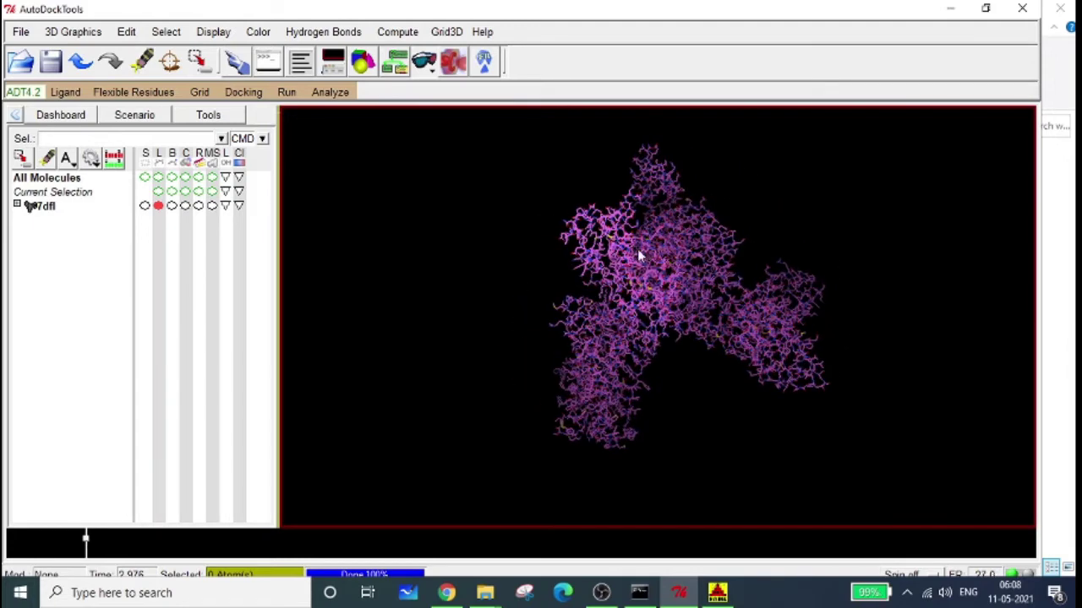
click(22, 35)
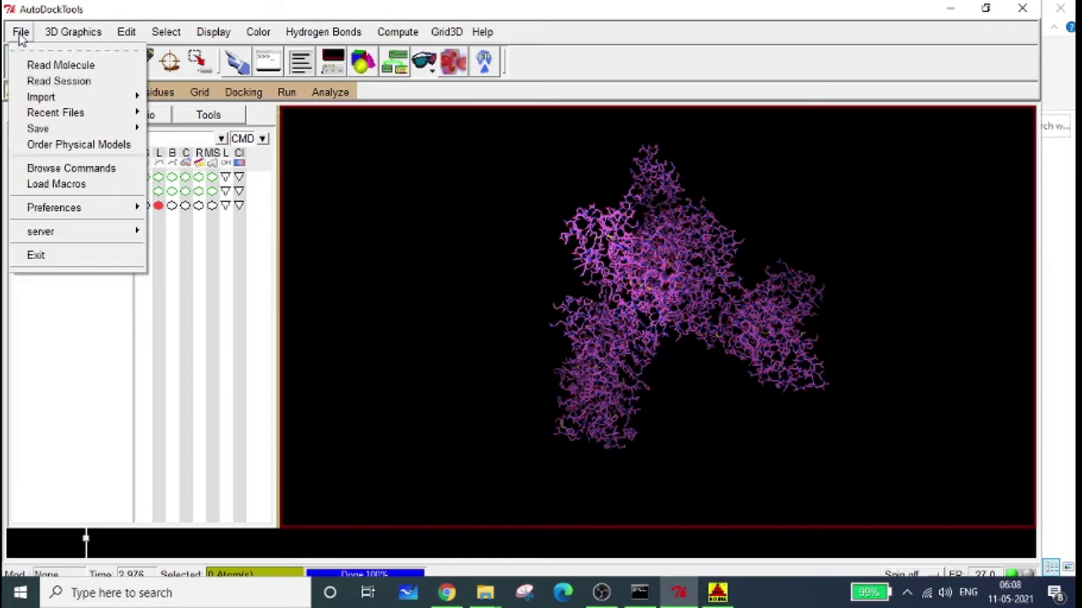
mouse_move(50, 98)
click(473, 285)
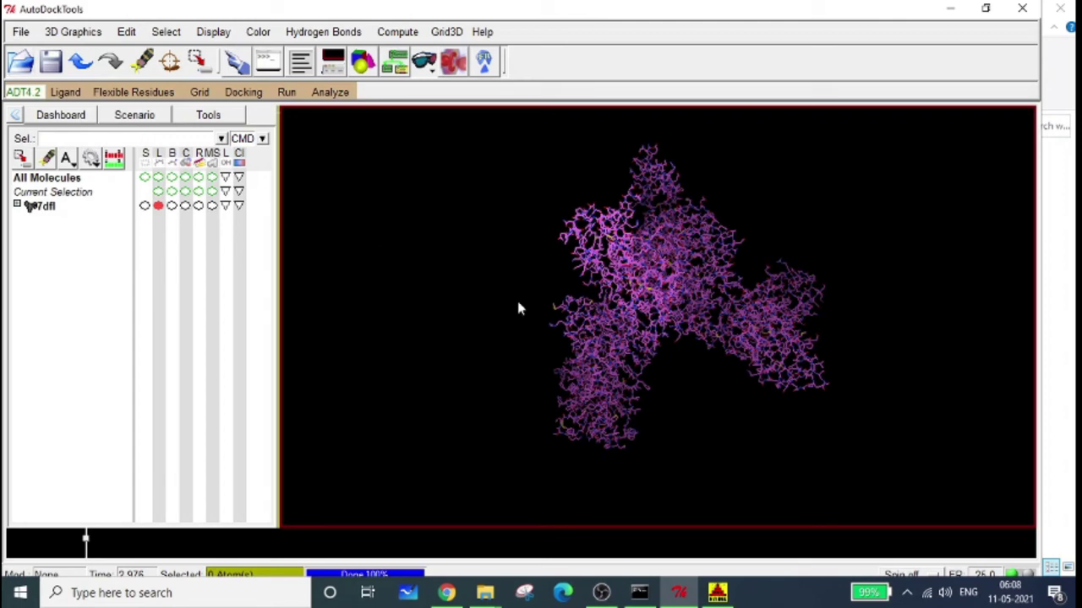
drag(719, 271, 796, 295)
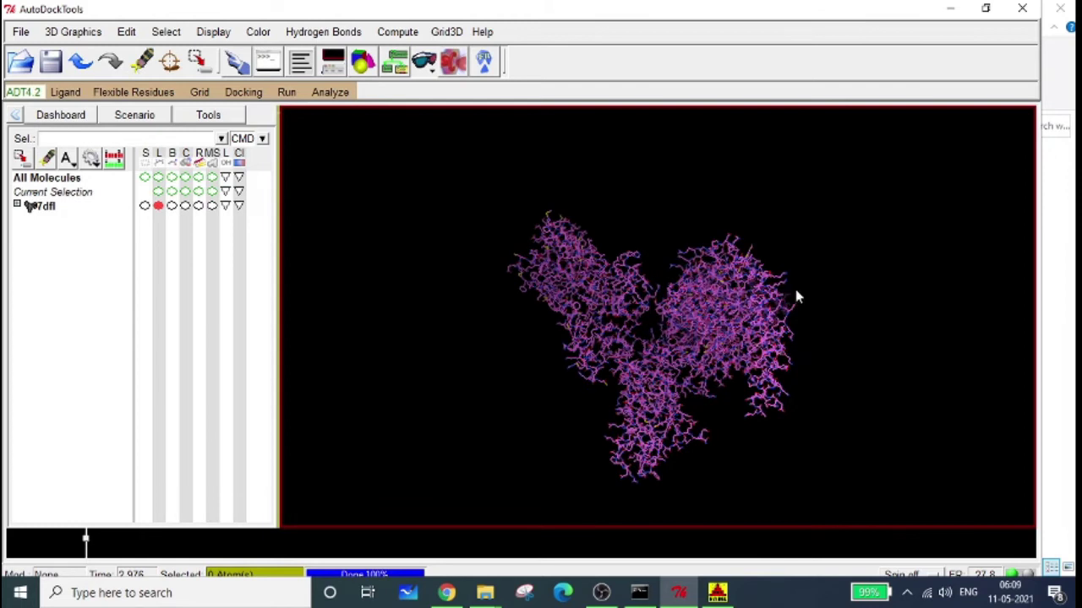
Step: Expand the 7dfl molecule into its chains and check the 7DFL structure summary on the RCSB PDB page in Chrome
click(16, 206)
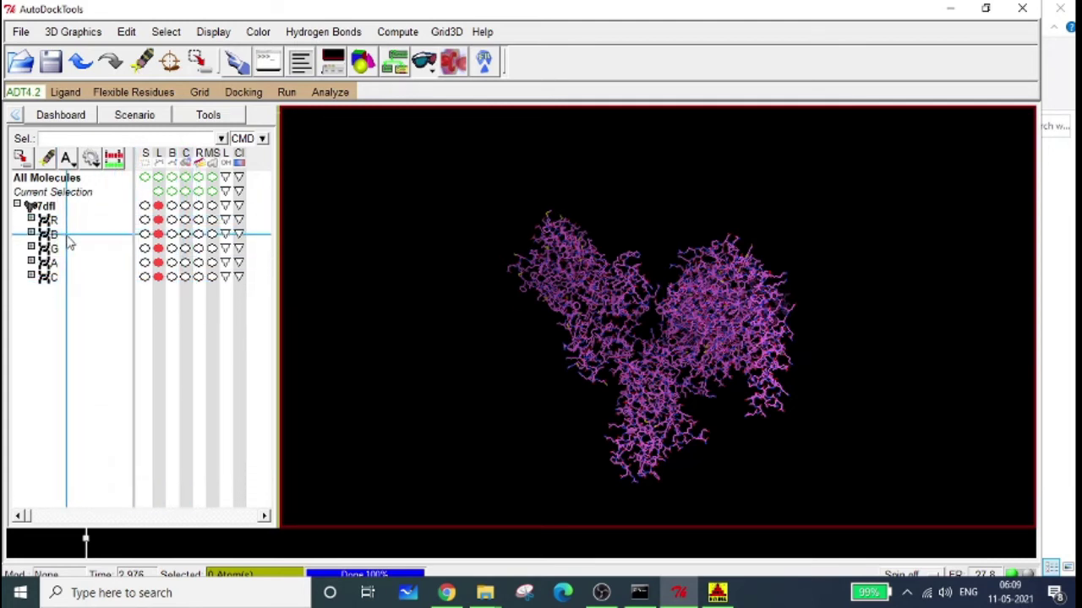
click(446, 592)
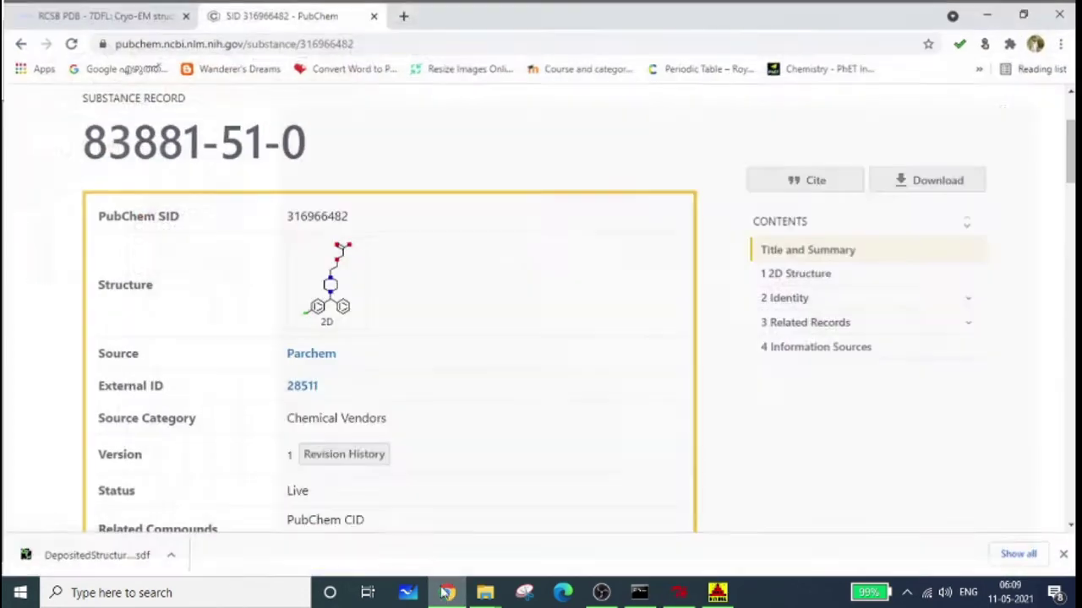
click(100, 15)
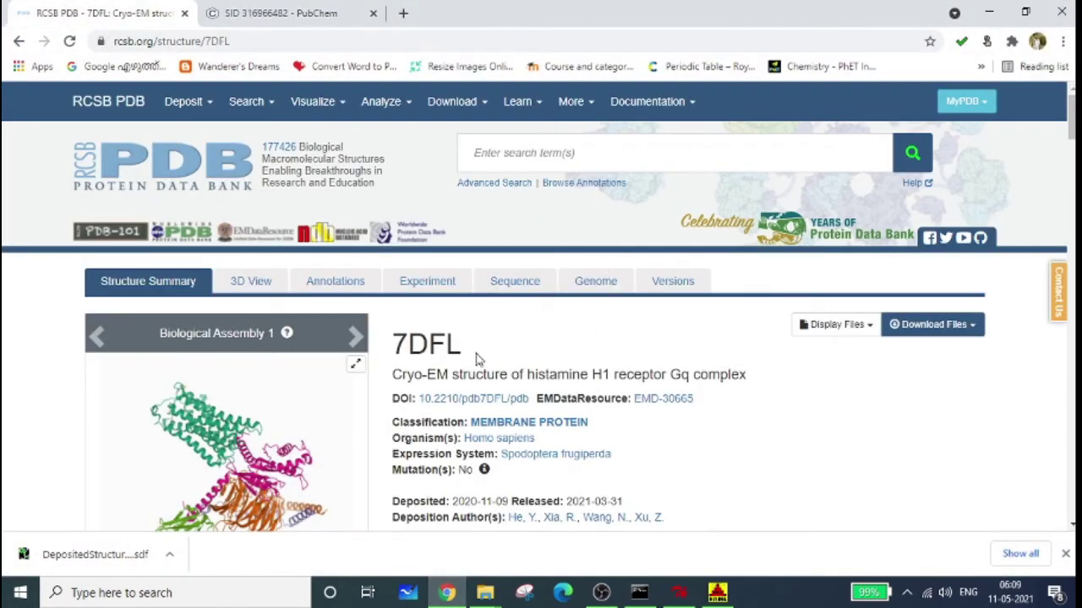
scroll(372, 346, down, 2)
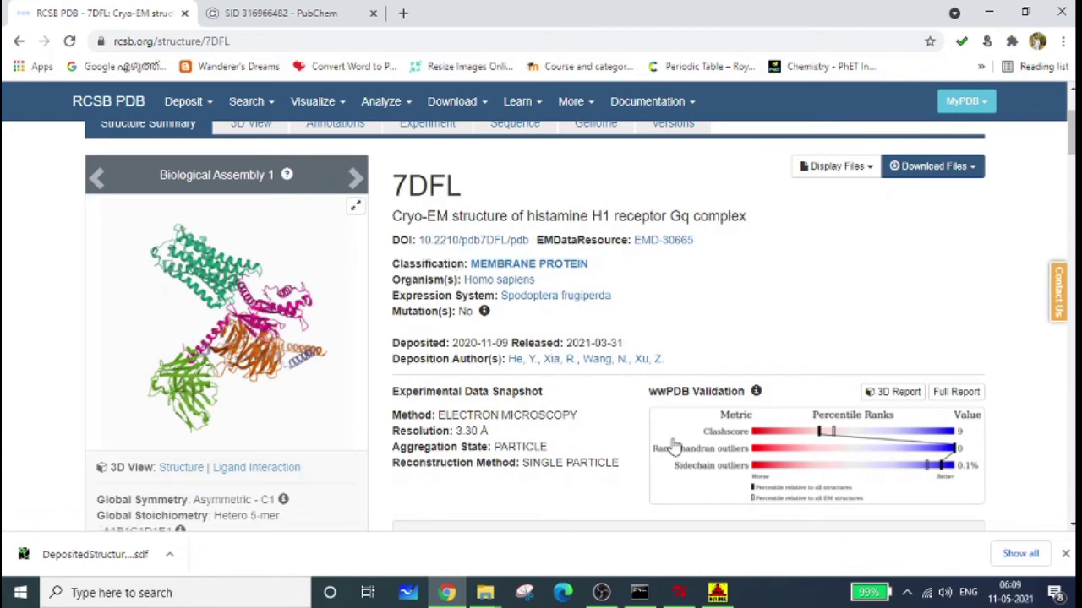
click(1064, 554)
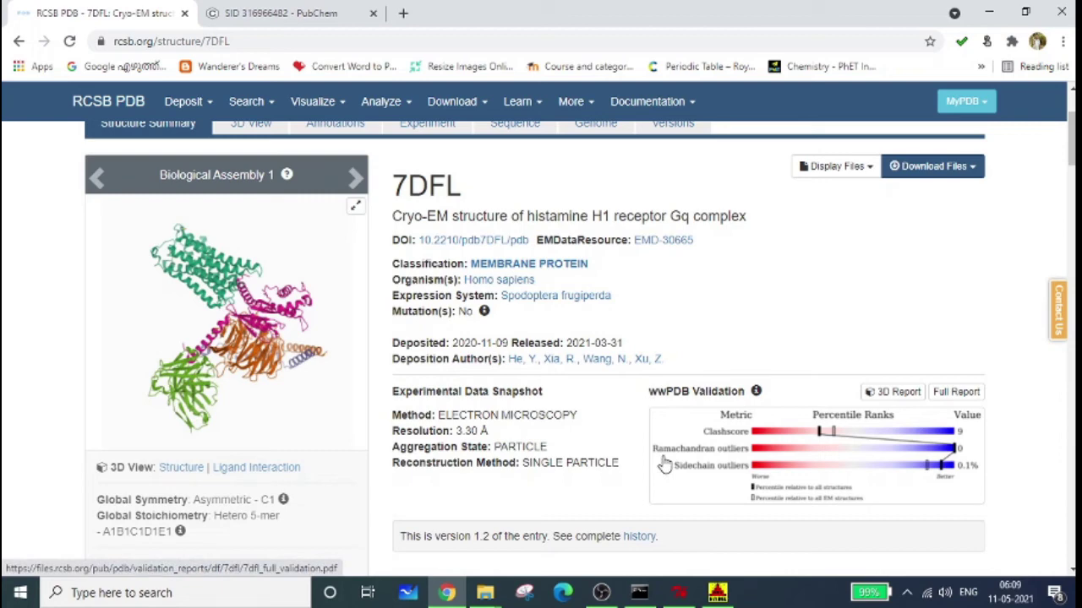
click(678, 592)
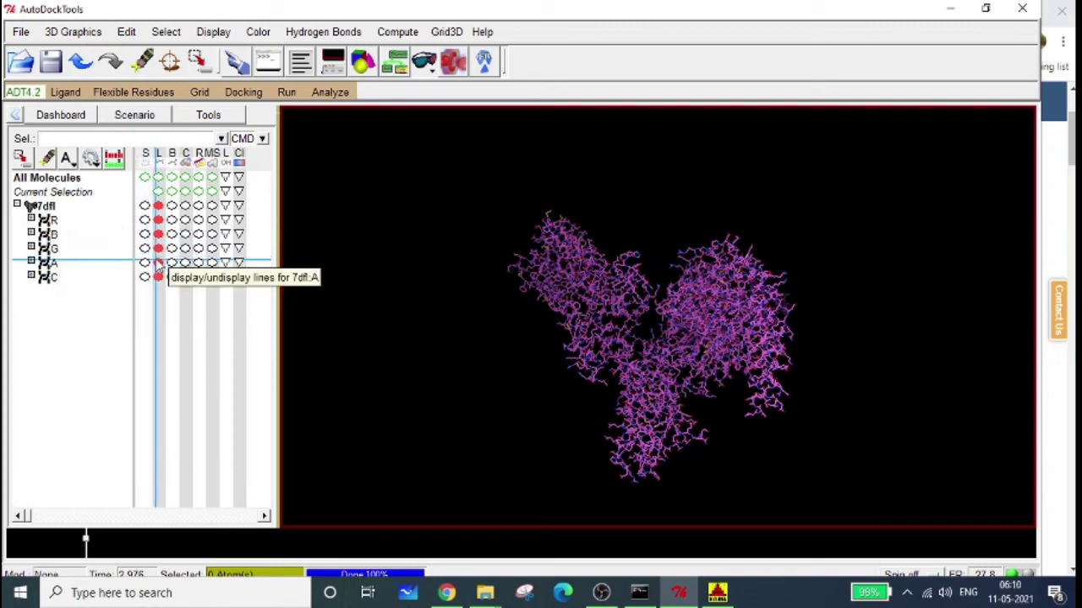
Step: Switch to Chrome and read the 7DFL entry down to the macromolecule record and chain assignment of the histamine H1 receptor
click(445, 592)
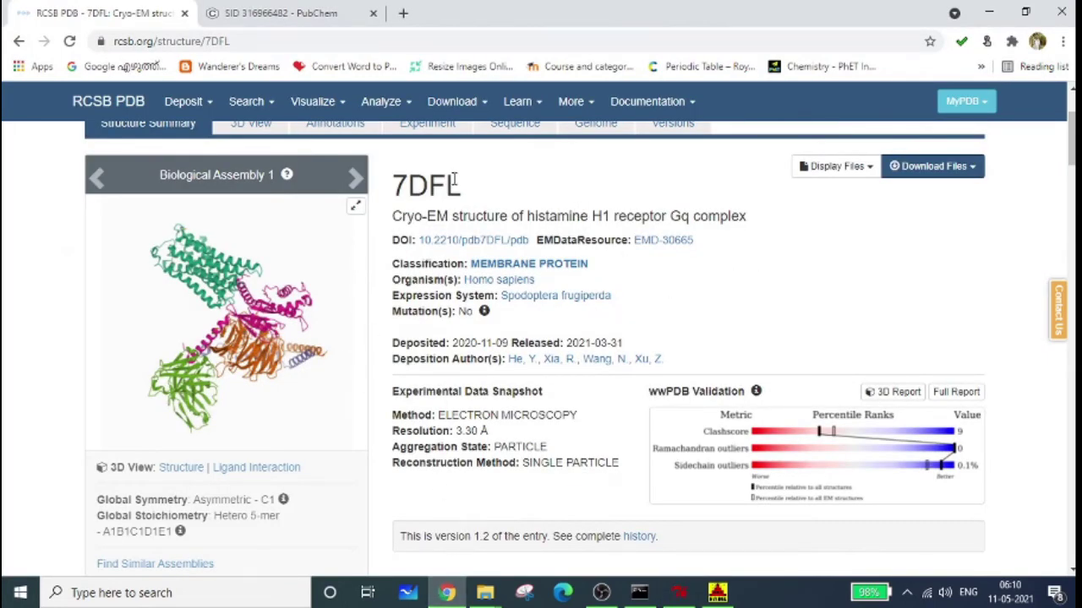
scroll(523, 203, down, 8)
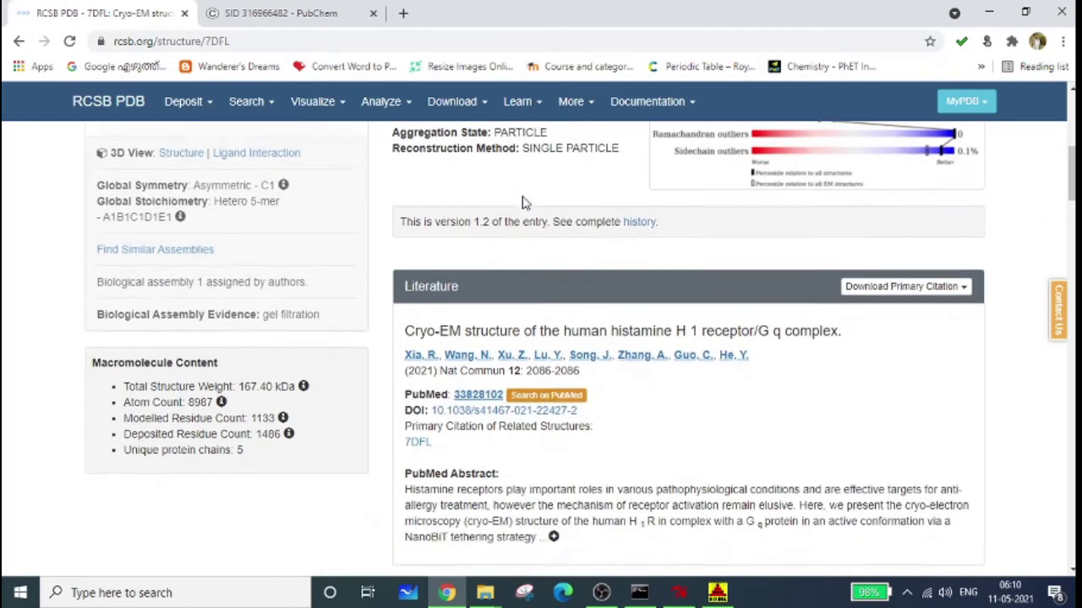
scroll(456, 169, up, 2)
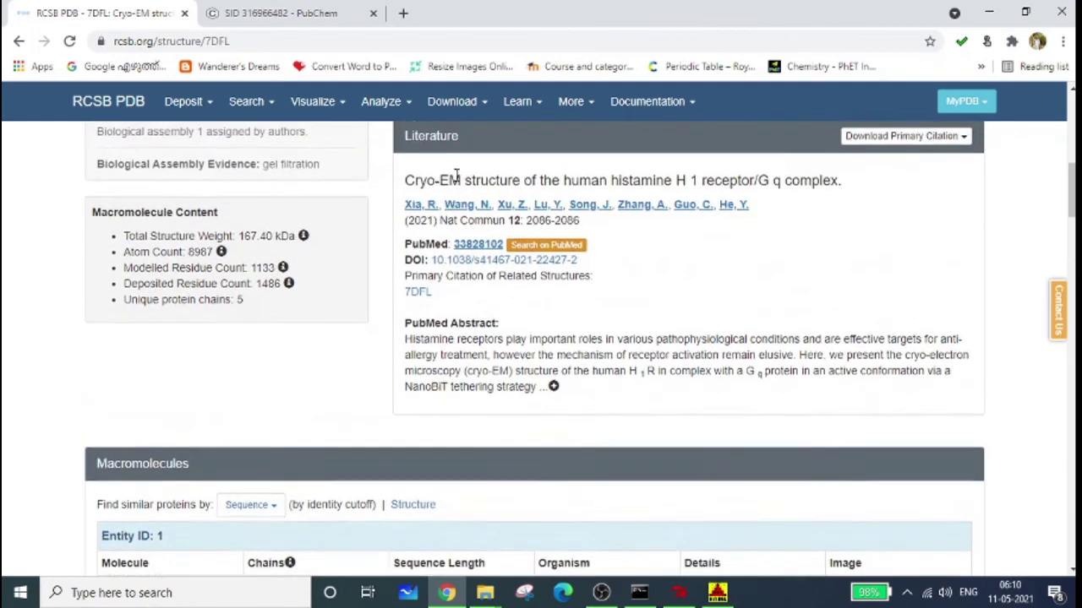
scroll(253, 173, down, 2)
scroll(169, 163, down, 2)
scroll(341, 232, up, 4)
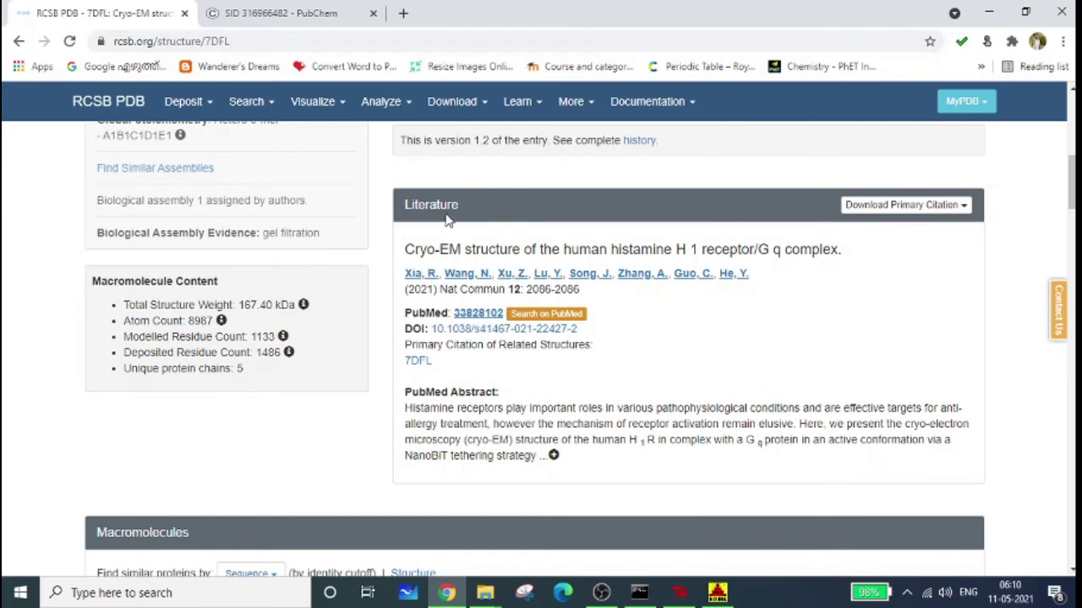
scroll(422, 209, down, 3)
scroll(406, 211, down, 1)
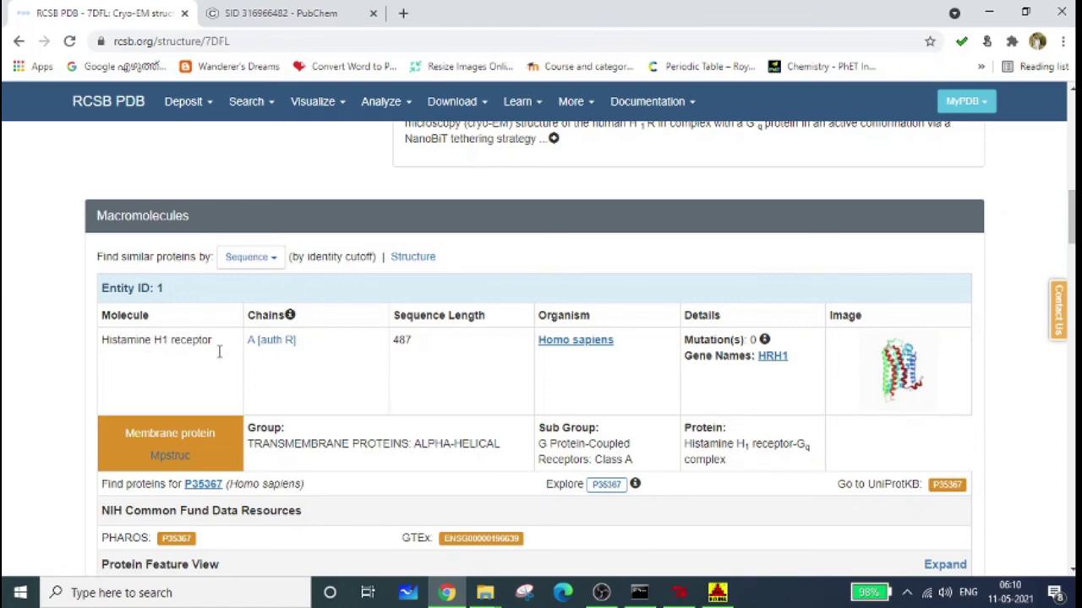
Step: Switch to AutoDockTools and select chain A of 7dfl to examine its location in the complex
click(678, 592)
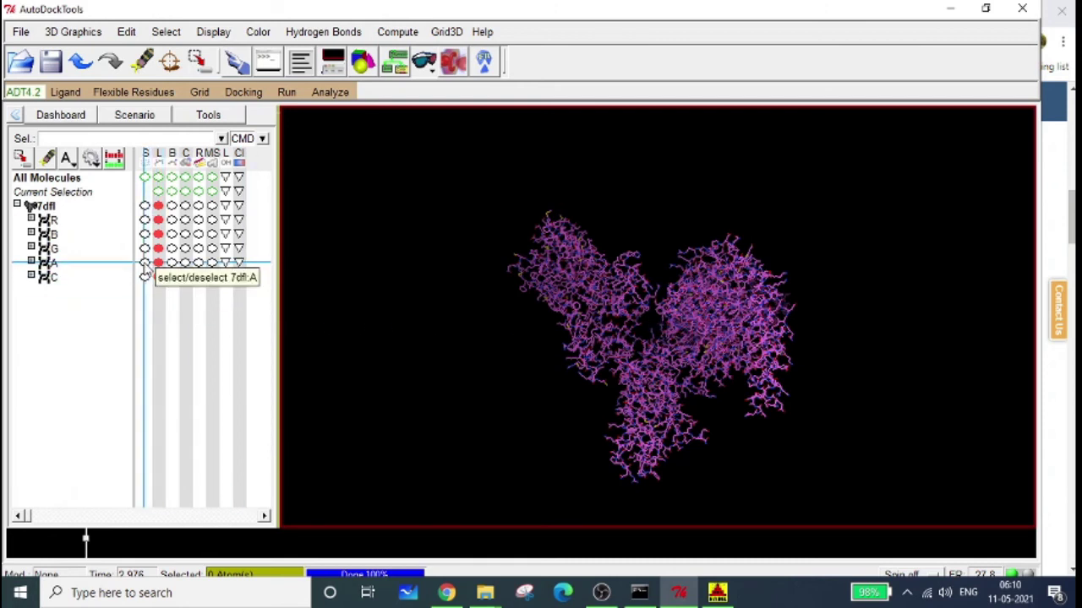
click(144, 263)
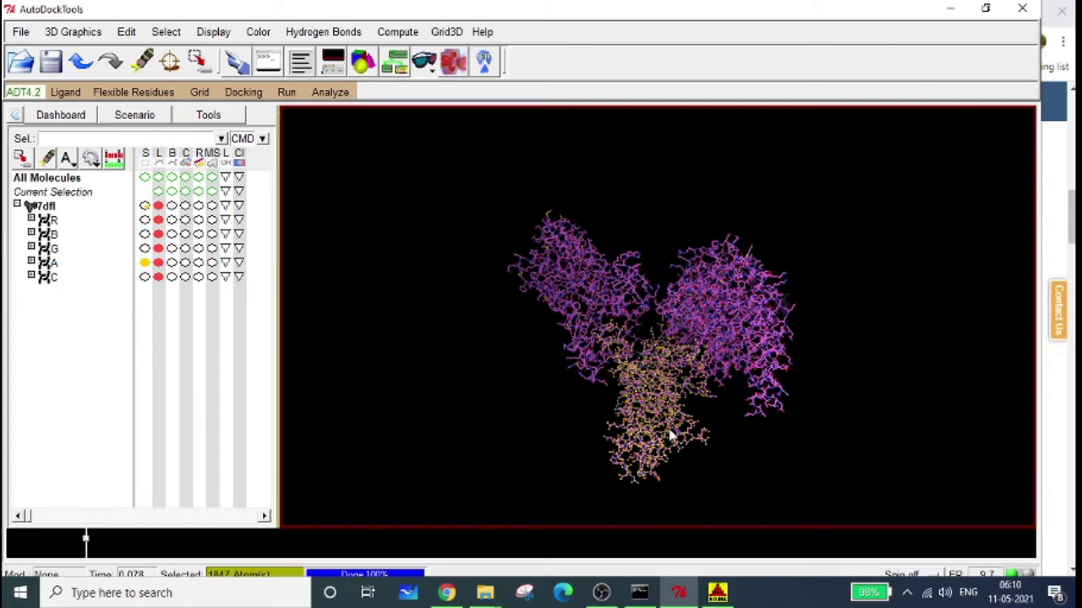
drag(732, 437, 639, 417)
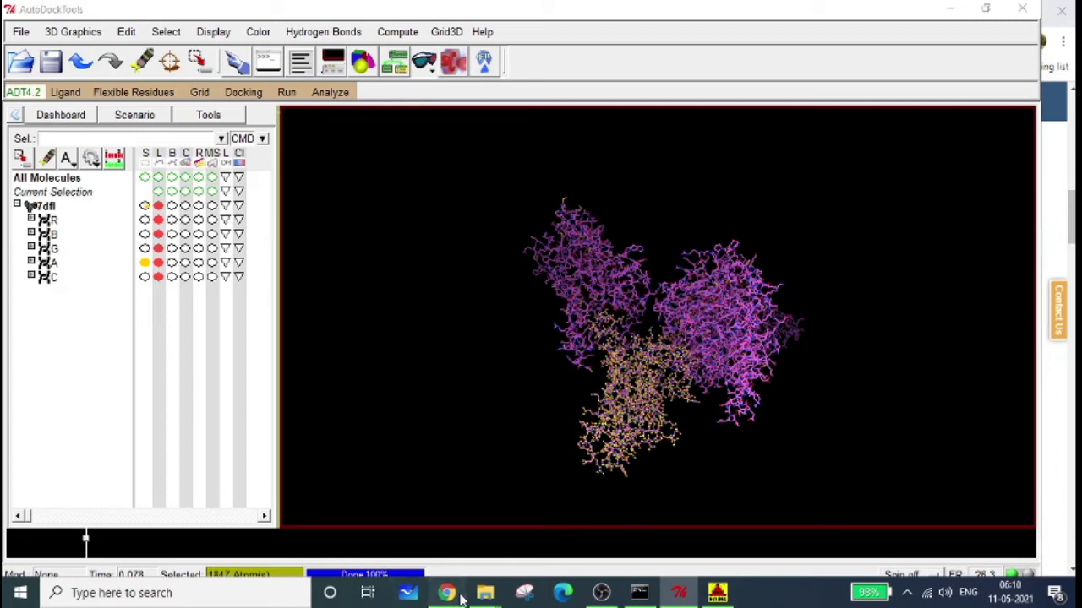
Step: Return to the RCSB PDB page in Chrome and review the chains of all 7DFL macromolecule entities and the small-molecule ligand
click(446, 592)
scroll(326, 481, down, 3)
scroll(274, 397, down, 4)
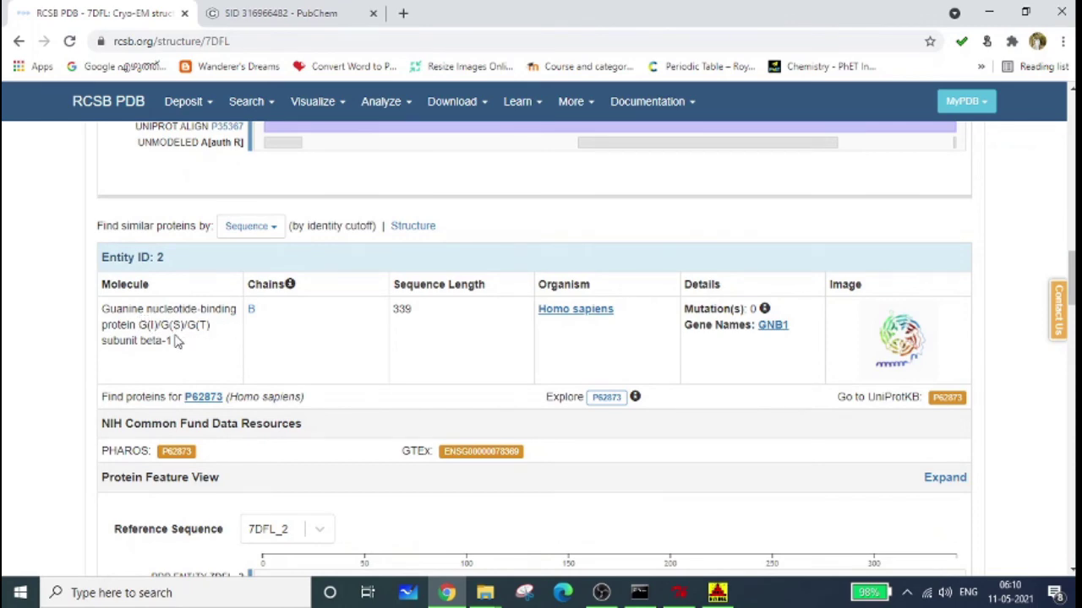
scroll(173, 341, down, 6)
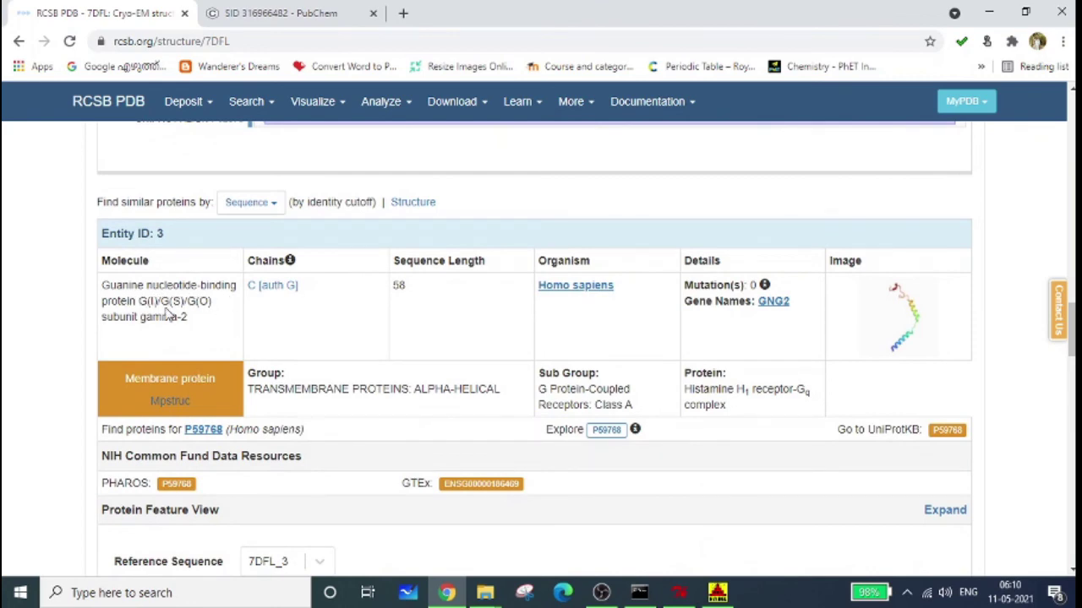
scroll(184, 306, down, 5)
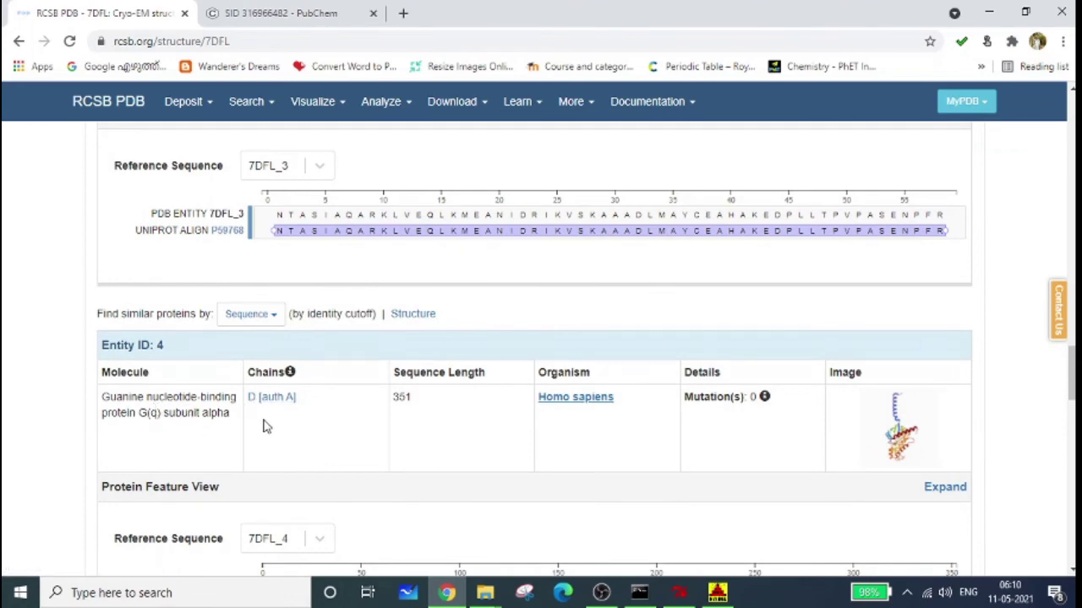
scroll(263, 427, down, 5)
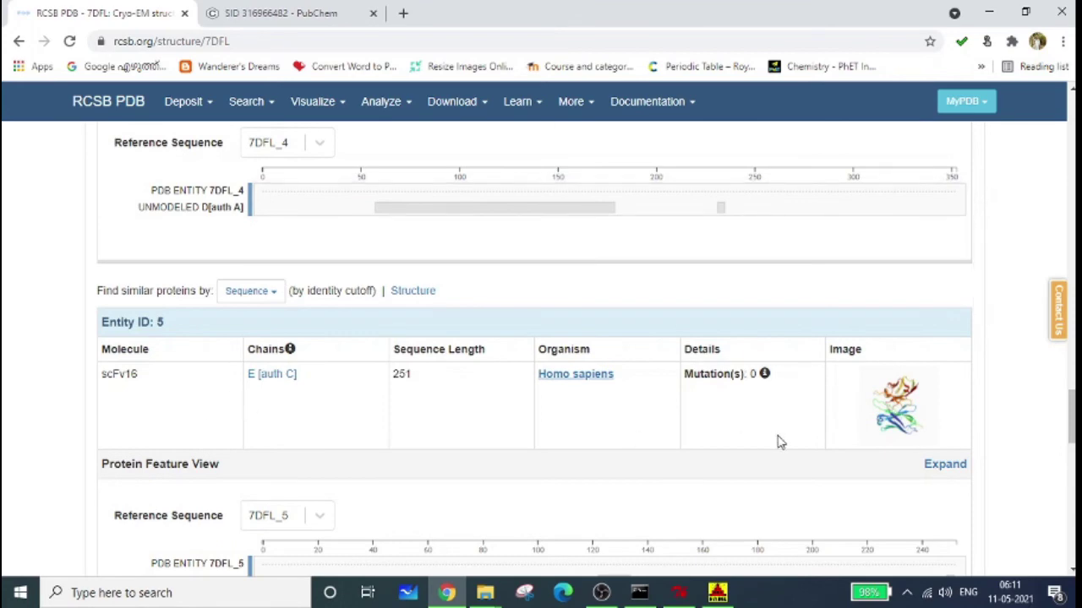
scroll(148, 393, down, 6)
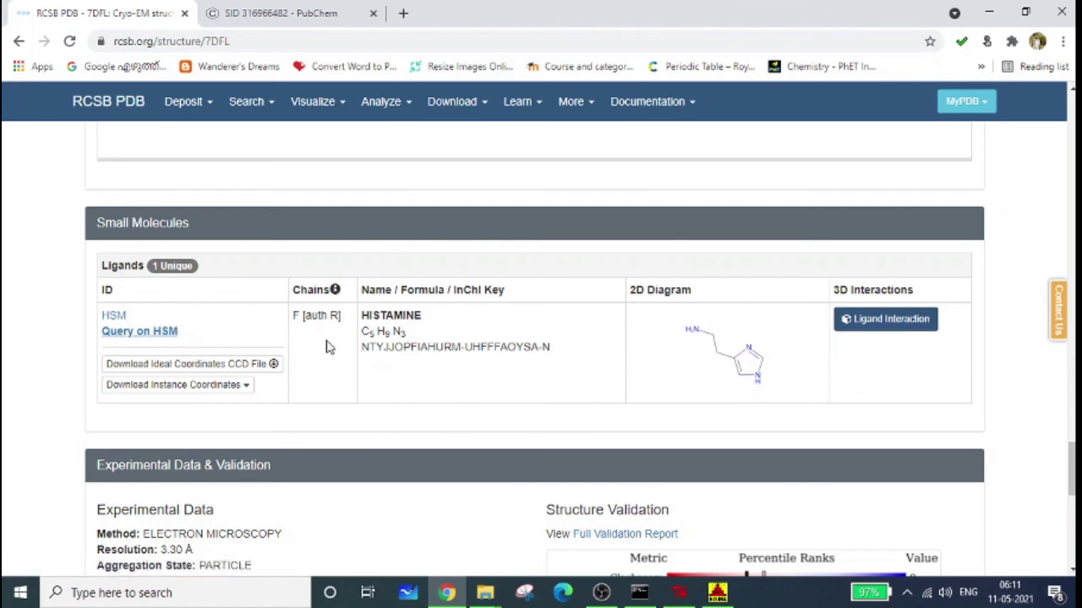
scroll(293, 355, up, 10)
scroll(293, 353, up, 10)
scroll(292, 349, up, 10)
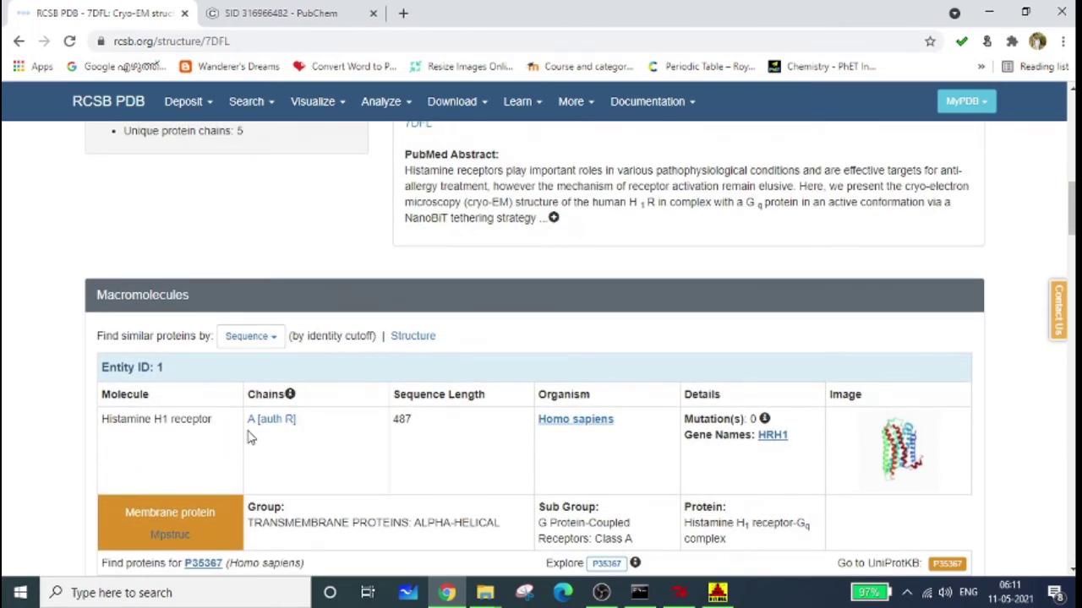
Step: In AutoDockTools, deselect chain A and delete all atoms of chains R, B, G and C from 7dfl
key(alt+Tab)
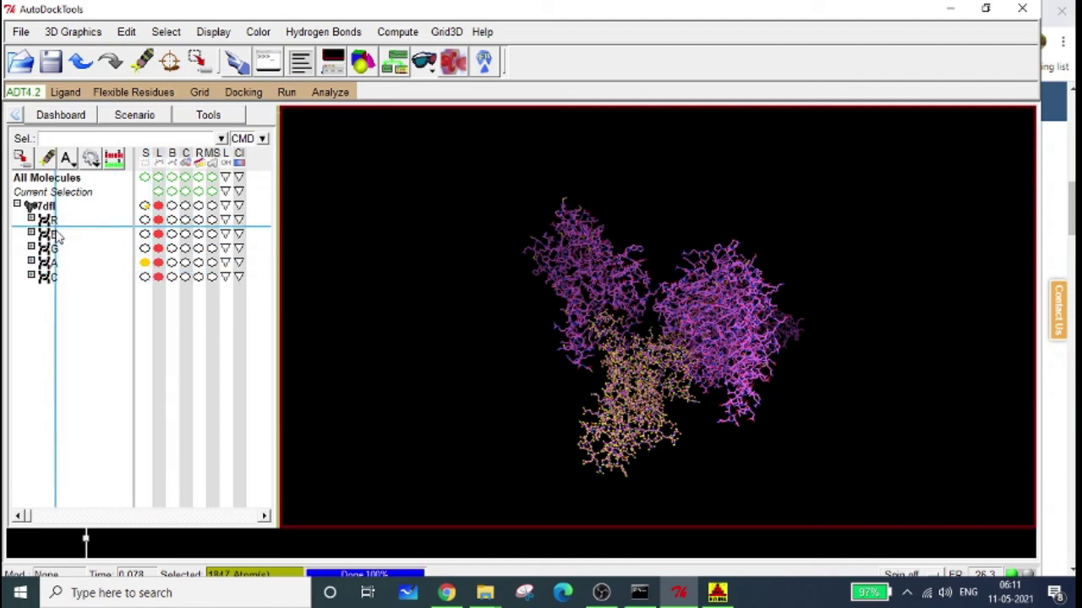
click(144, 262)
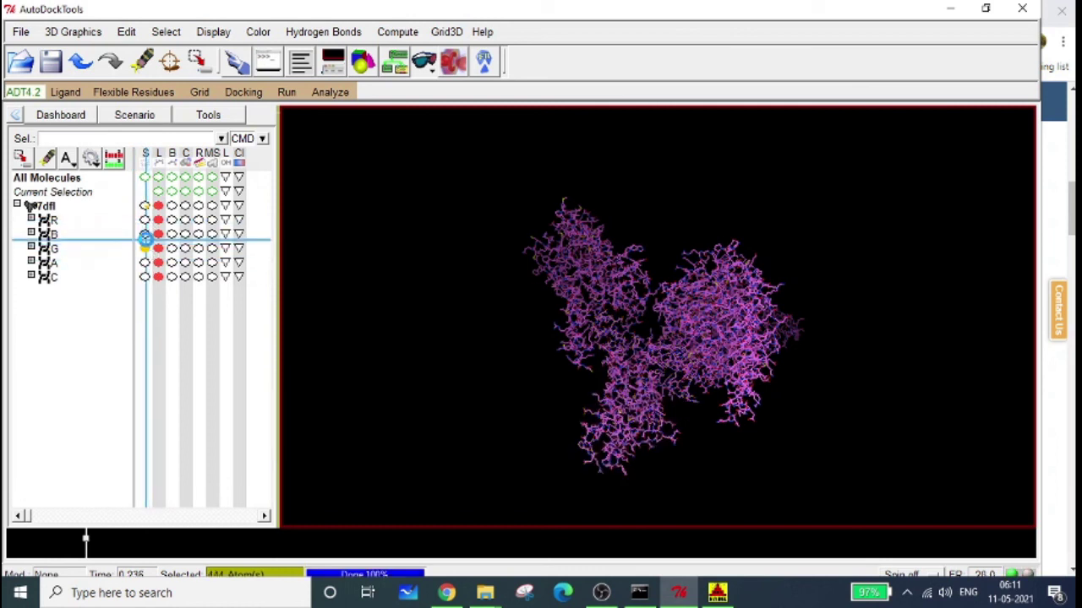
click(144, 233)
click(144, 220)
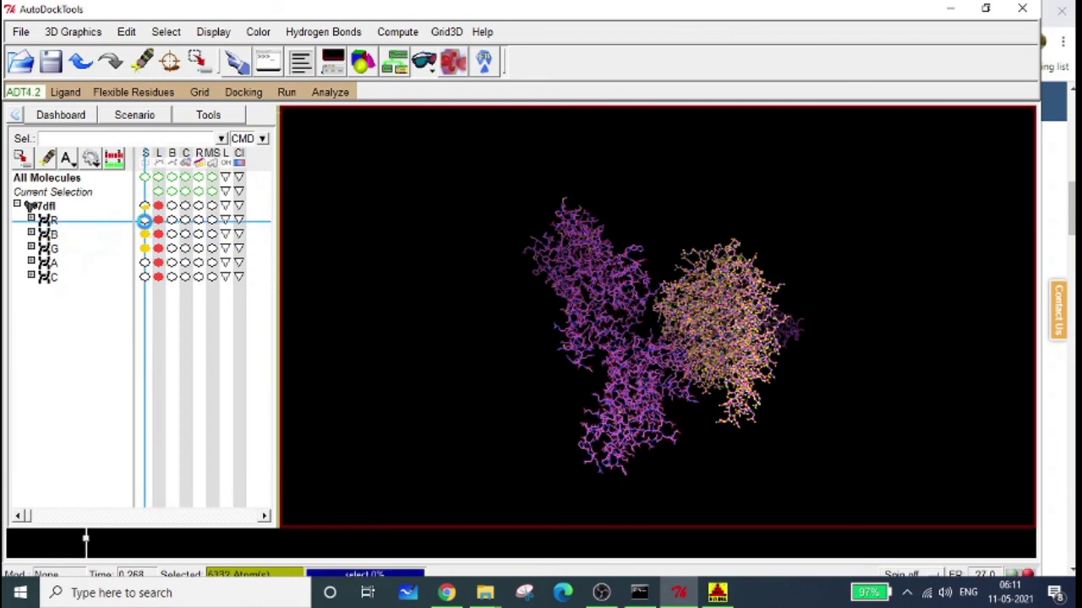
click(145, 276)
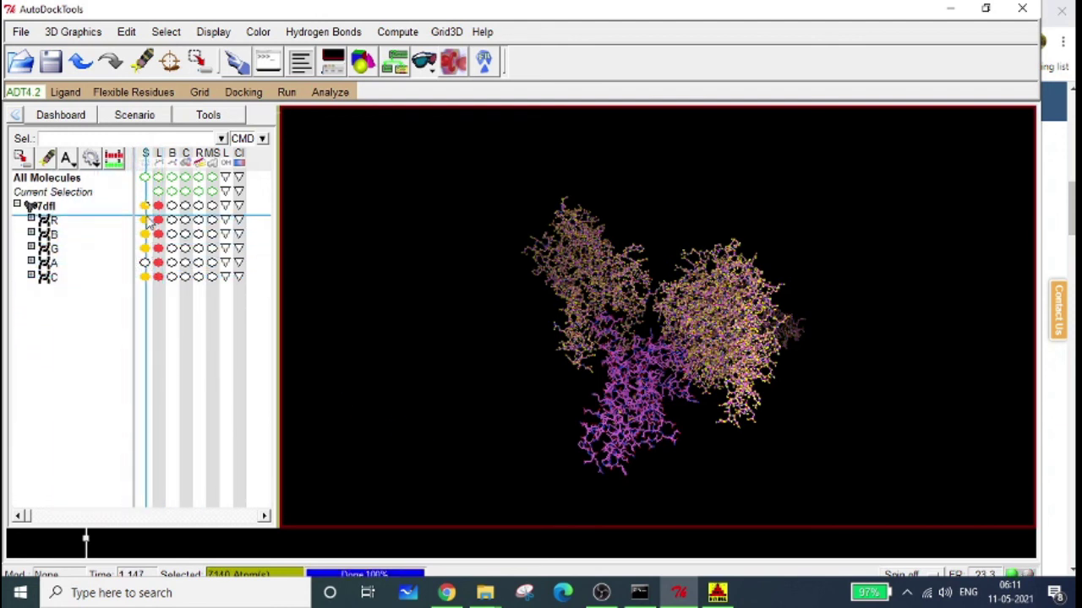
click(125, 31)
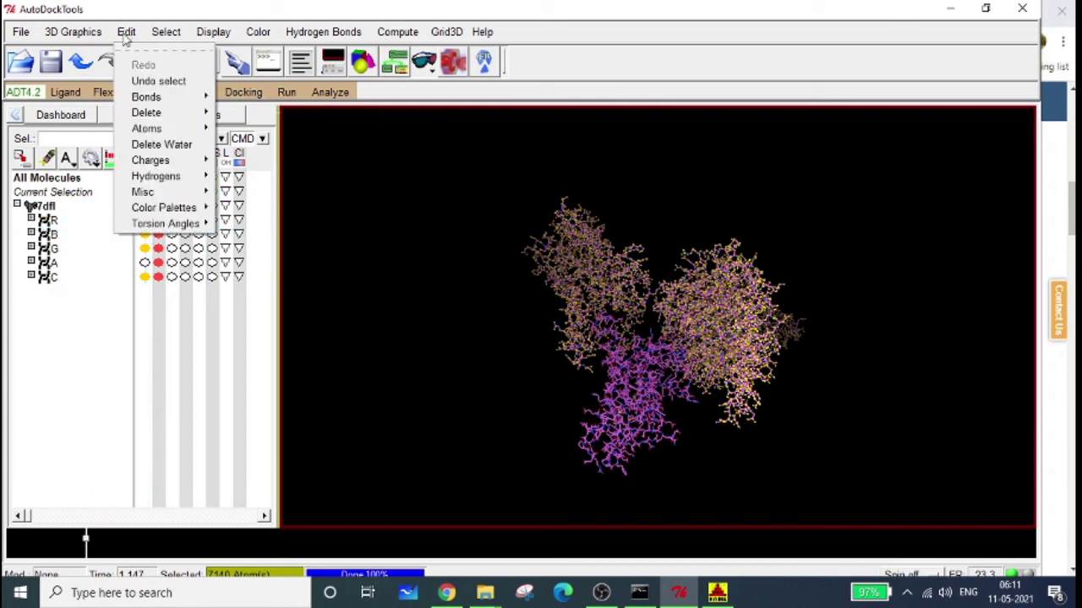
mouse_move(149, 114)
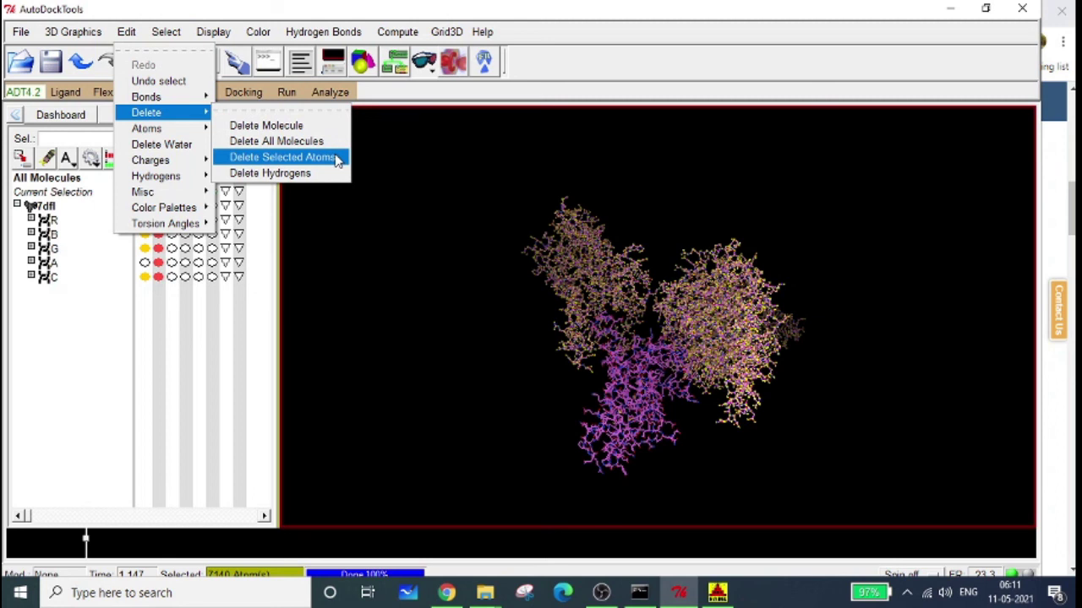
click(282, 158)
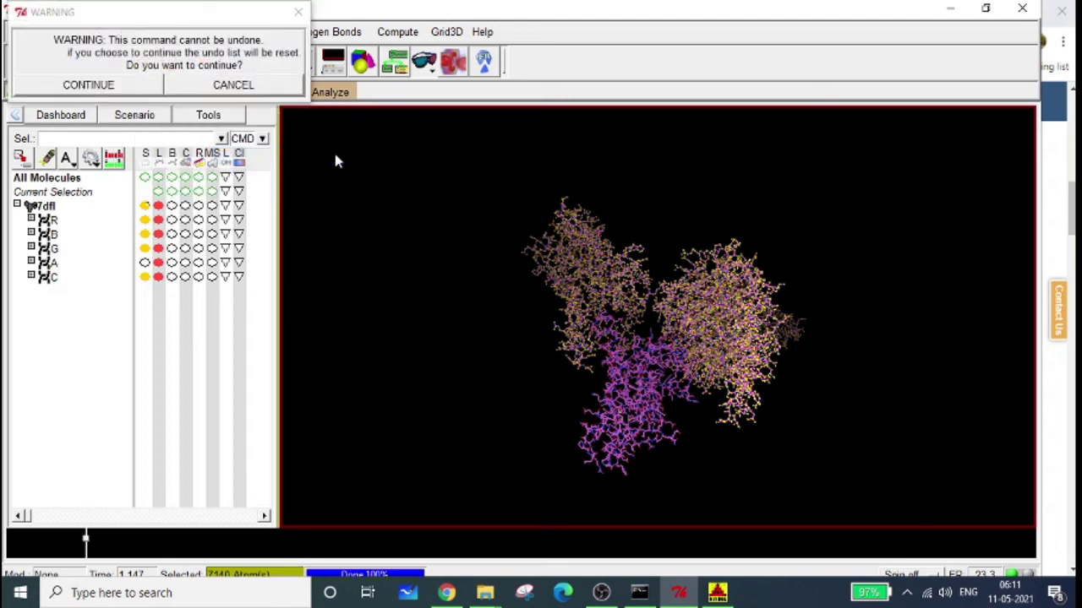
click(98, 88)
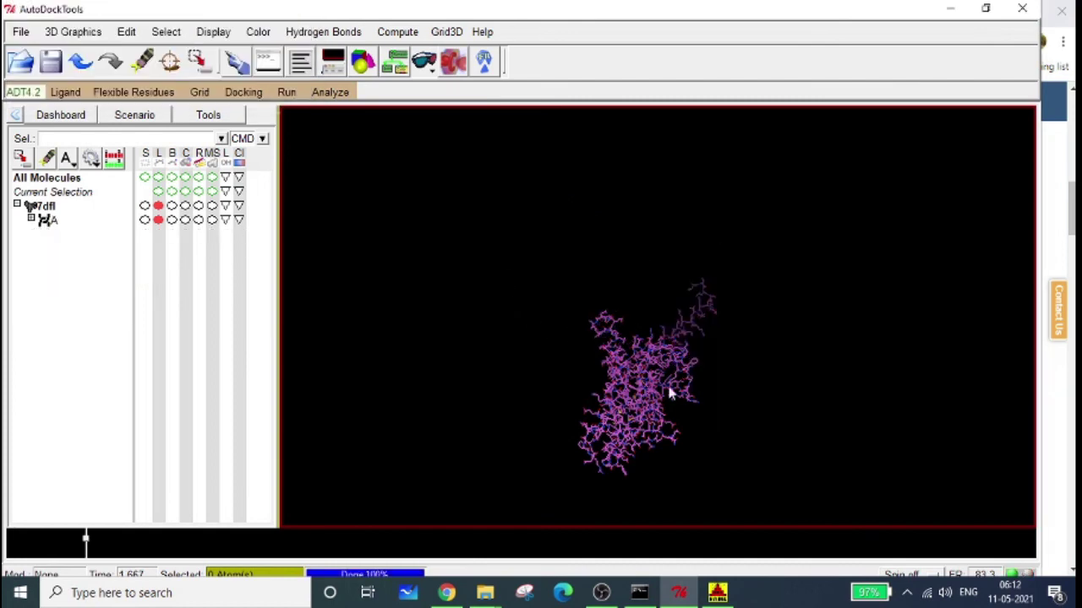
Step: Examine the remaining chain A from several angles and open the available commands for the 7dfl molecule
drag(699, 424, 434, 237)
drag(417, 294, 704, 435)
drag(662, 306, 640, 322)
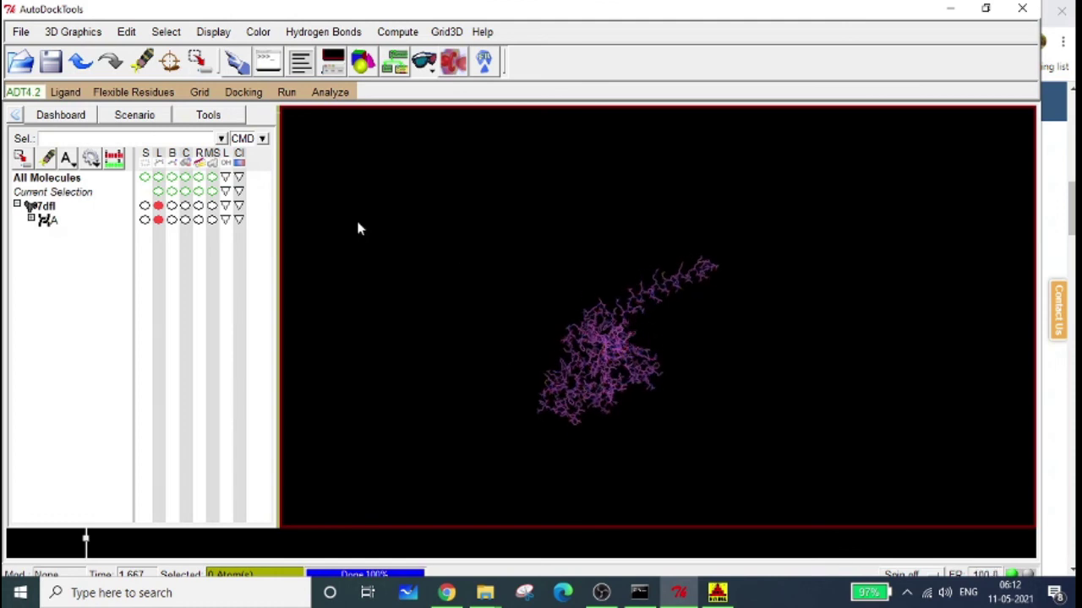
click(40, 211)
right_click(48, 210)
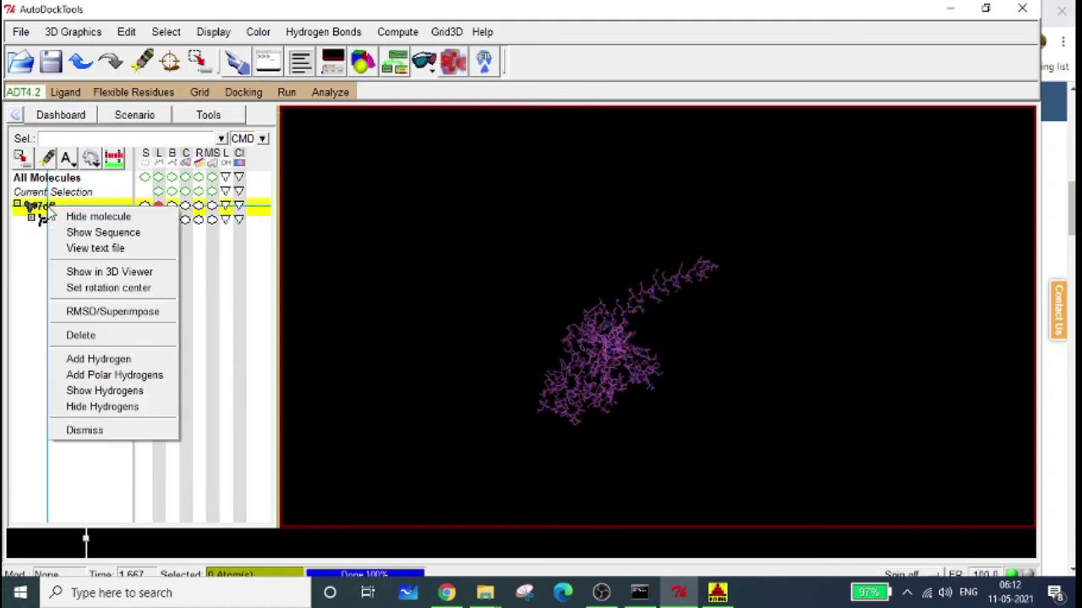